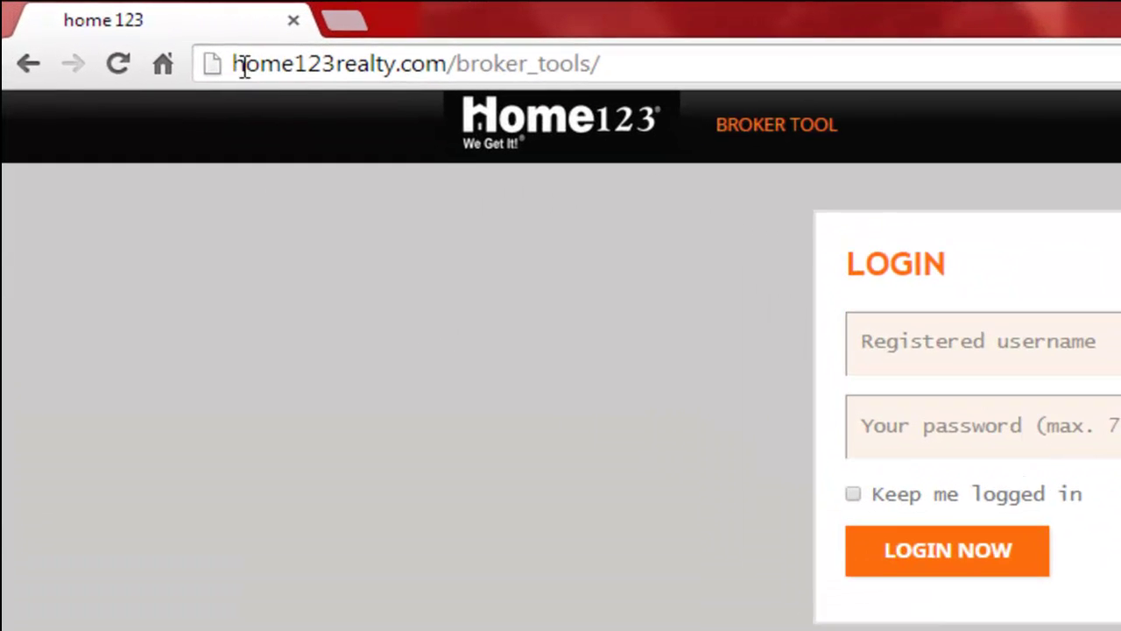
# Step: Autofill the broker_tools login form with the saved username and masked password
pyautogui.moveTo(459, 64); pyautogui.dragTo(601, 64)
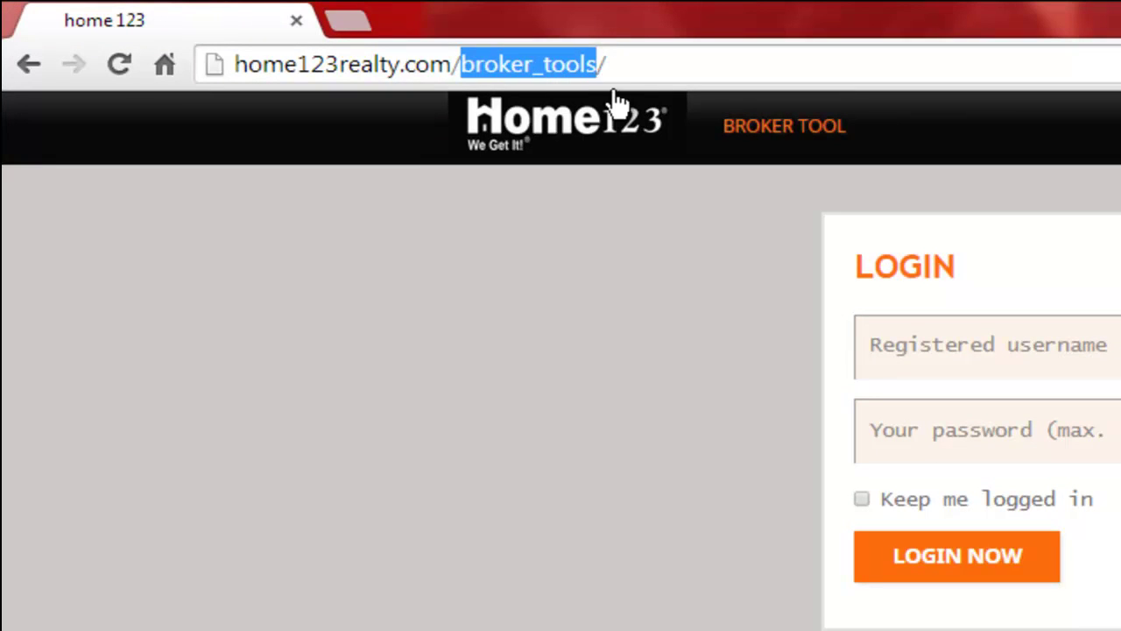
pyautogui.click(730, 253)
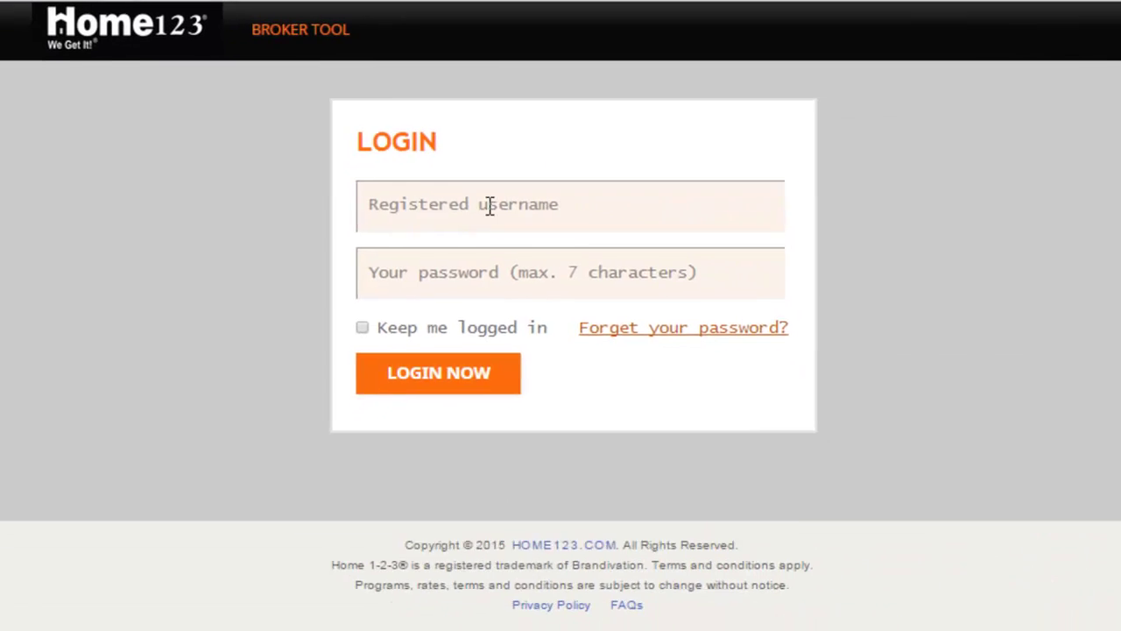
pyautogui.click(815, 294)
pyautogui.click(800, 342)
pyautogui.click(458, 274)
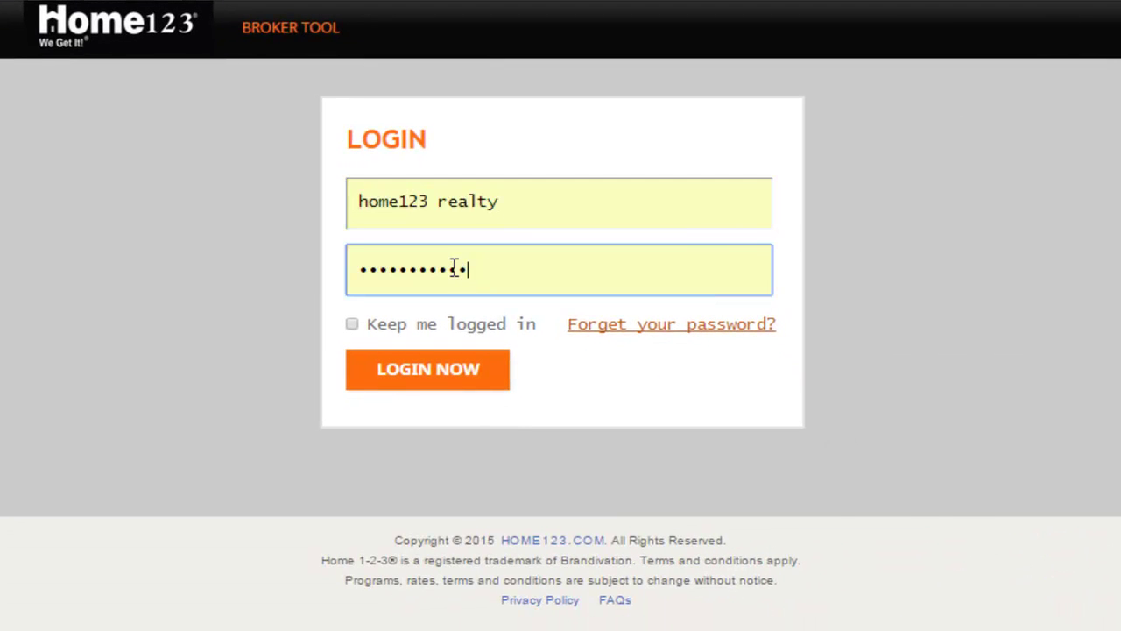
# Step: Sign in and browse the Direct Promotions Drip Library's list of campaigns
pyautogui.click(453, 372)
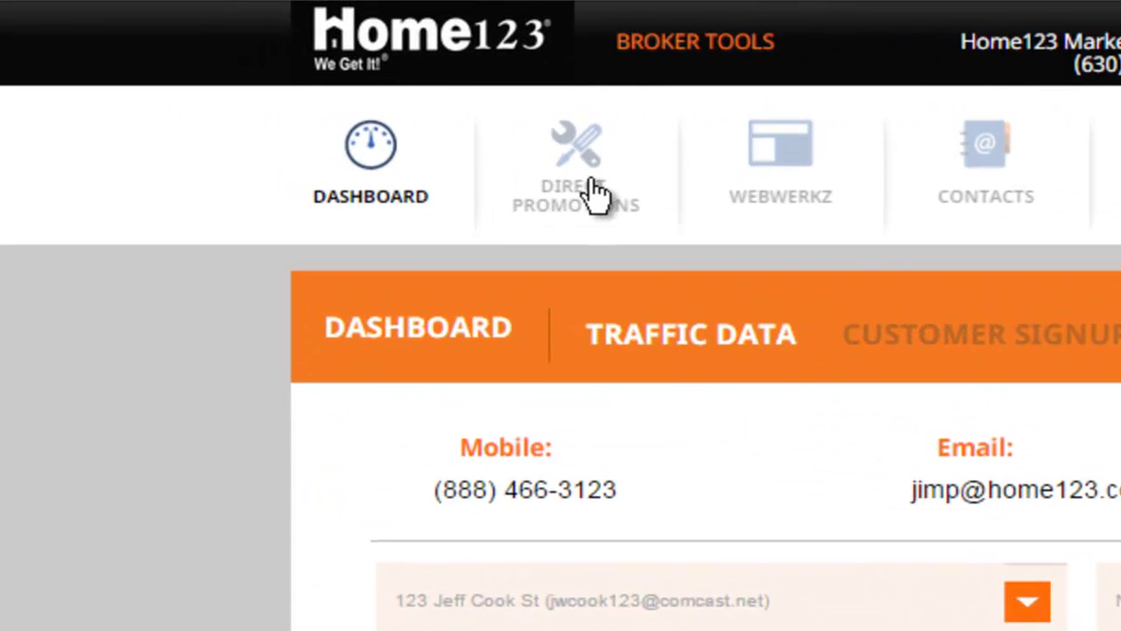
pyautogui.click(591, 178)
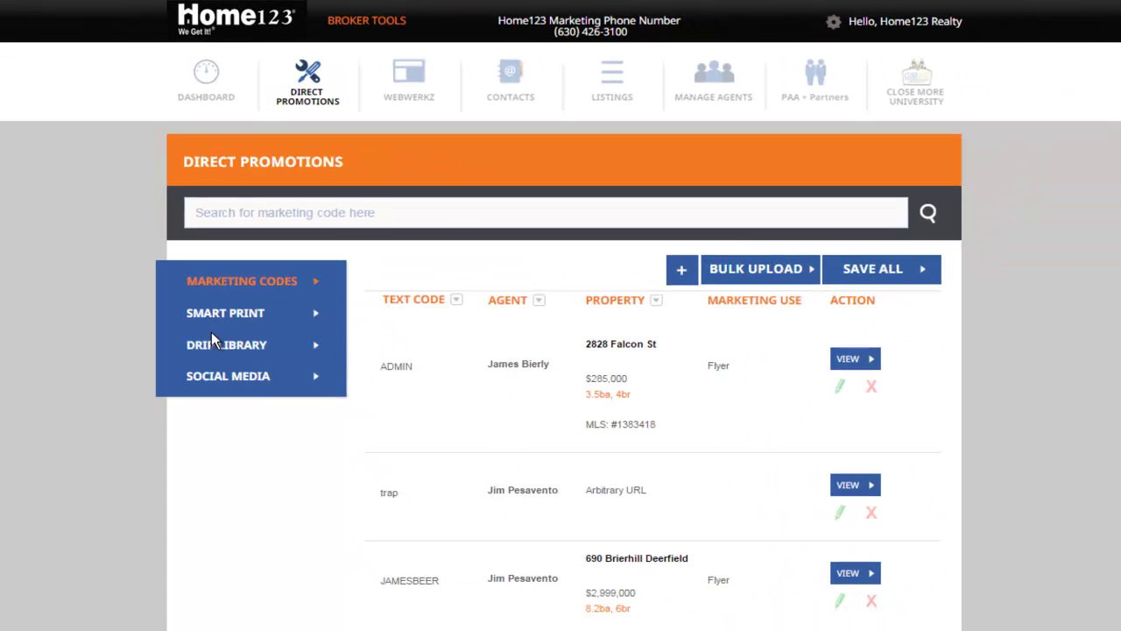
pyautogui.click(243, 349)
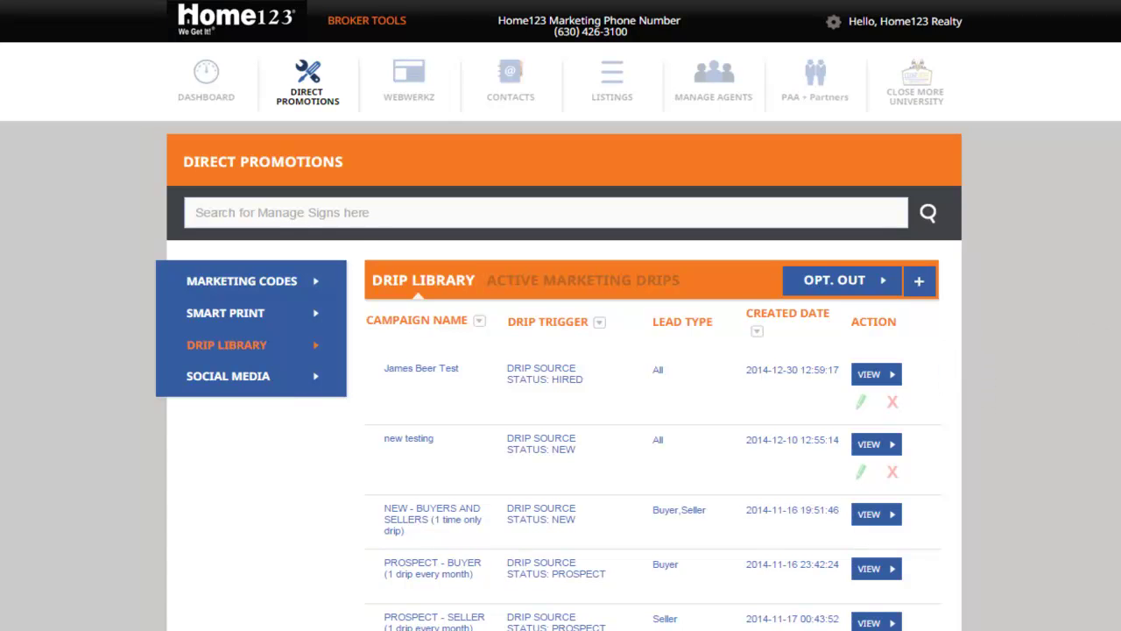
pyautogui.scroll(-3, 980, 391)
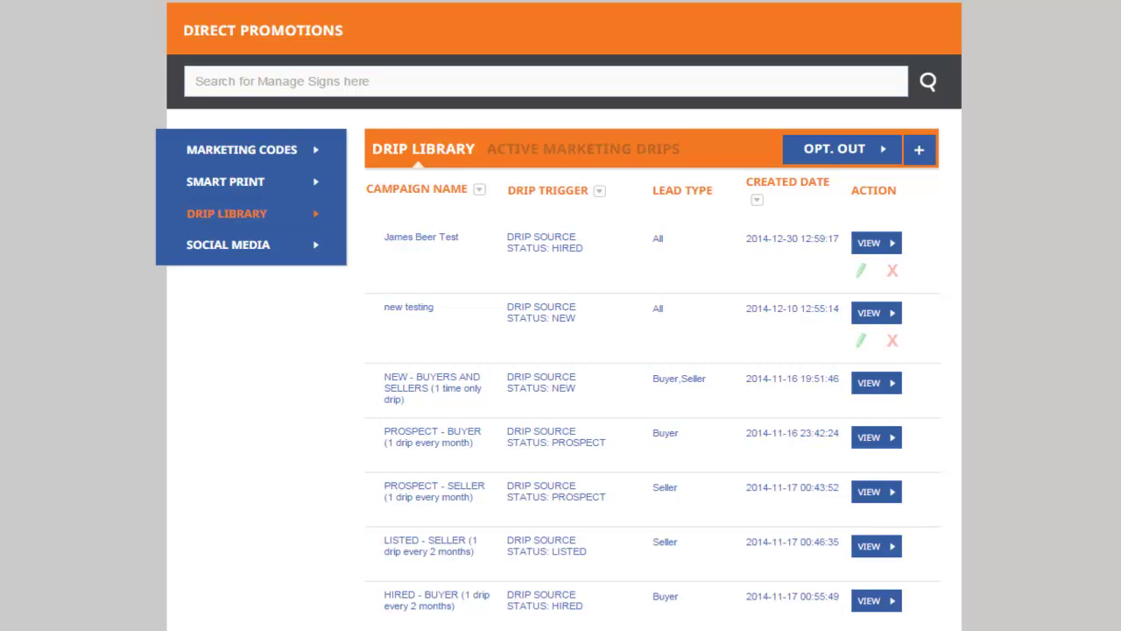
pyautogui.scroll(3, 1071, 235)
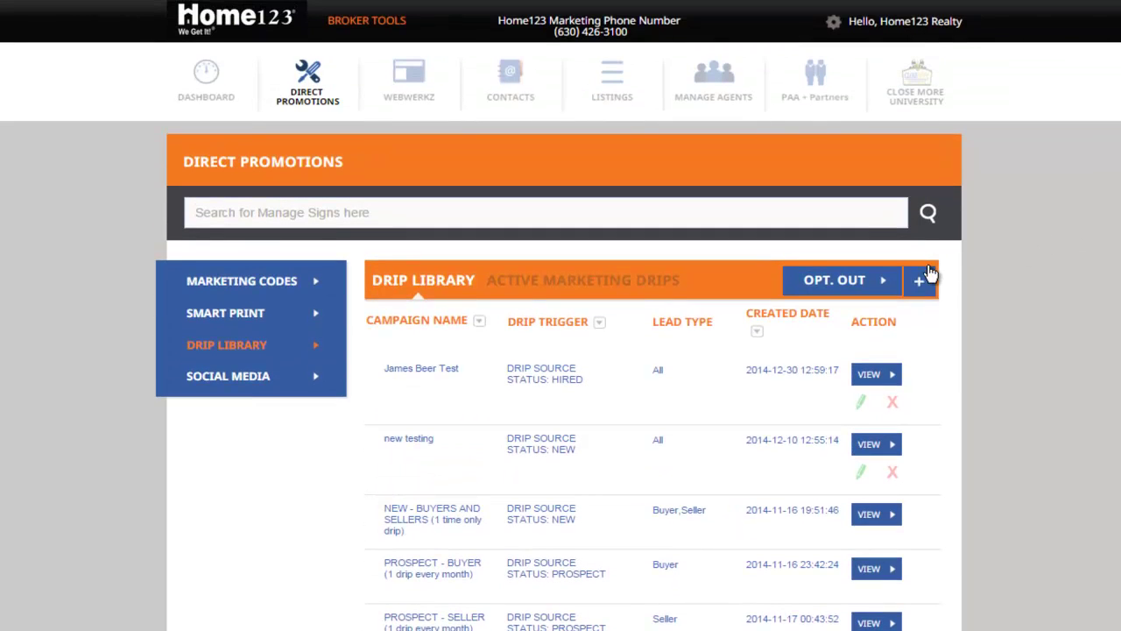
# Step: Create a drip library named JimTest with trigger STATUS: Dead and lead type All
pyautogui.click(919, 280)
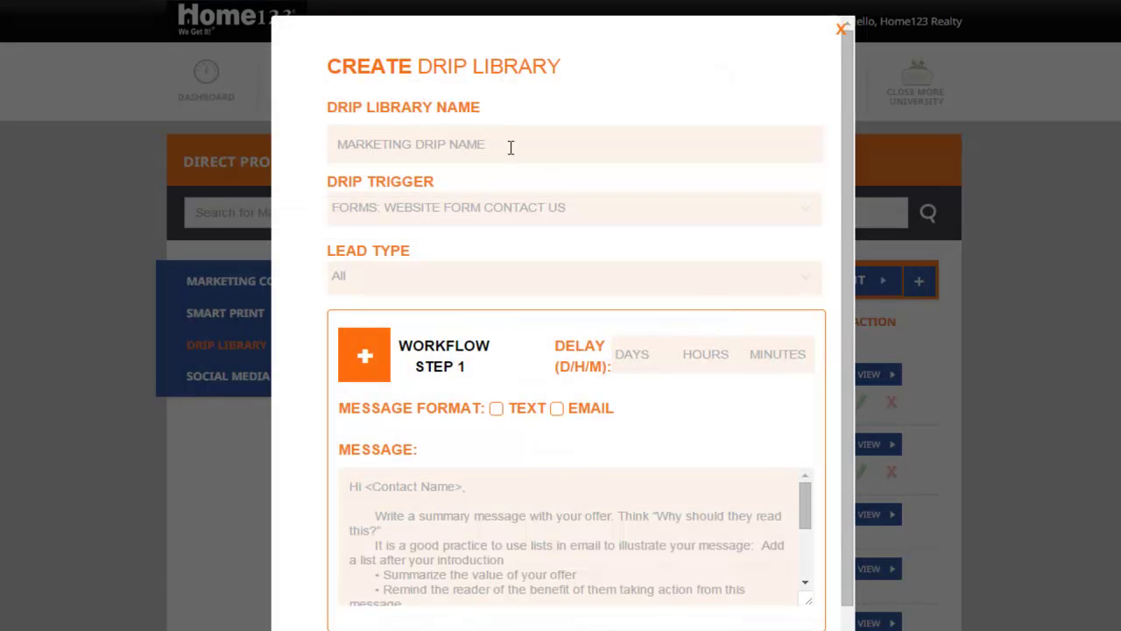
pyautogui.click(462, 142)
pyautogui.write('JimTest')
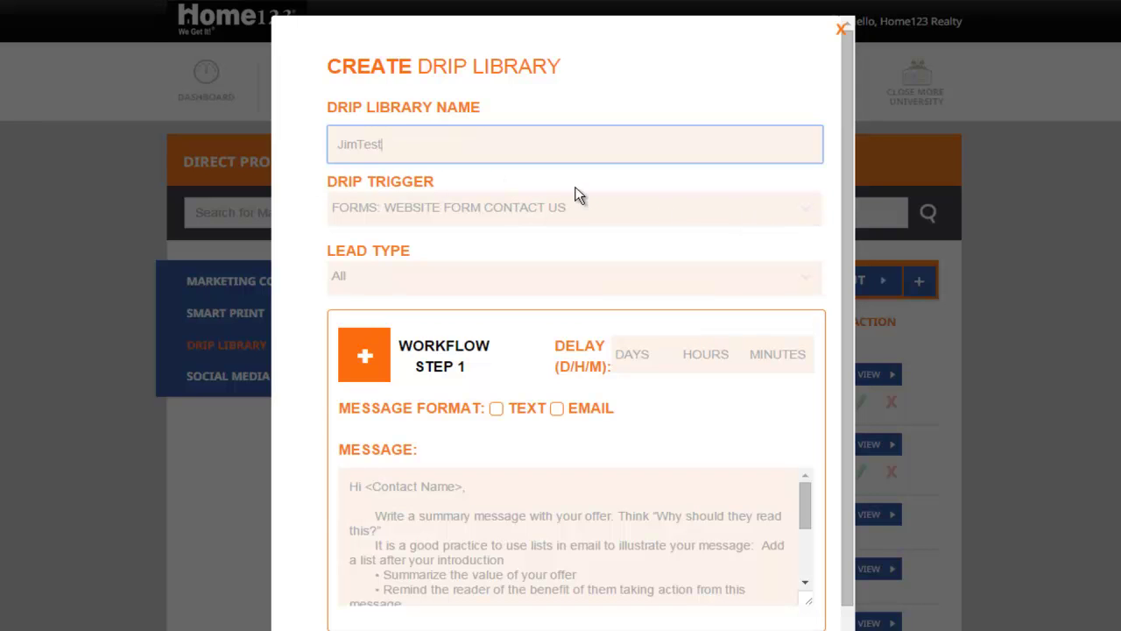
pyautogui.click(803, 212)
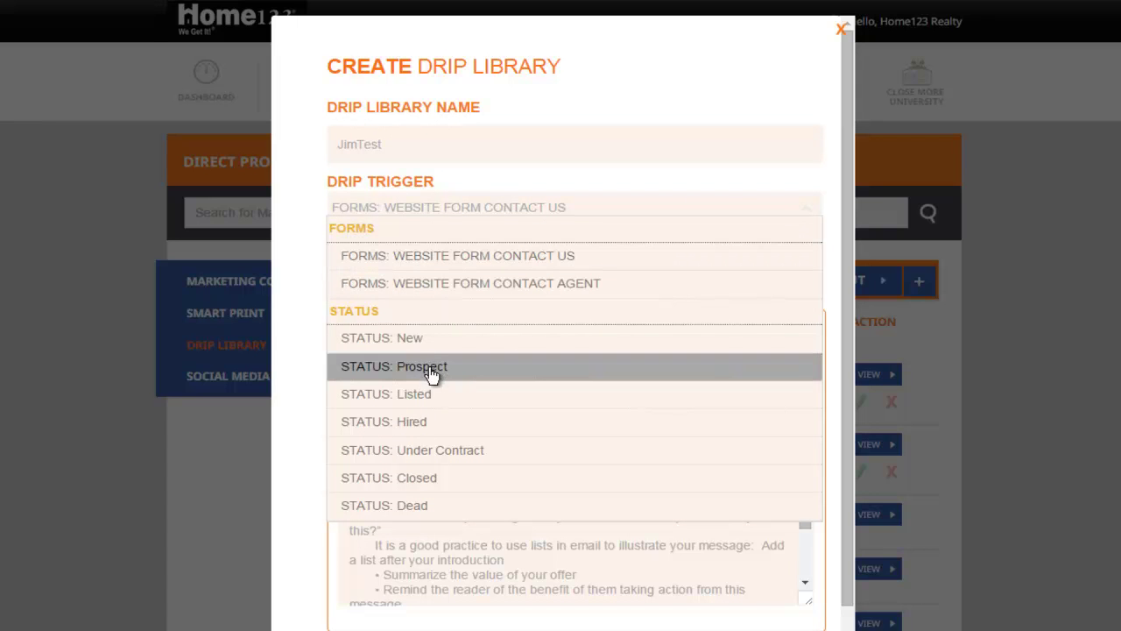
pyautogui.click(444, 507)
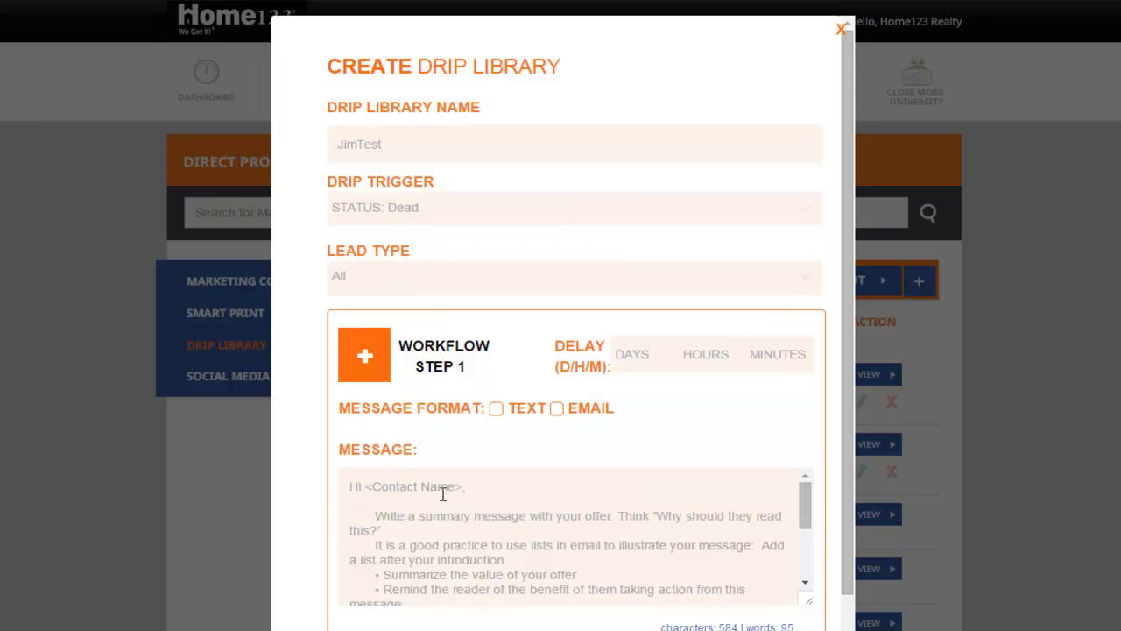
pyautogui.click(413, 278)
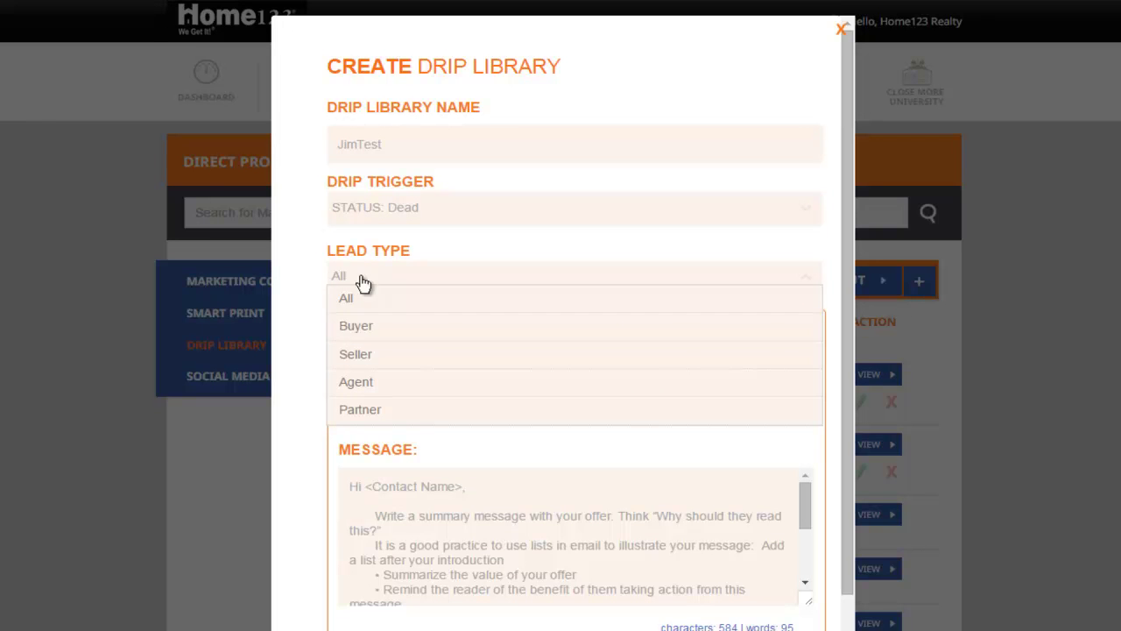
pyautogui.click(306, 255)
# Step: Give workflow step 1 a 1-minute delay and TEXT as its only message format
pyautogui.scroll(-1, 432, 305)
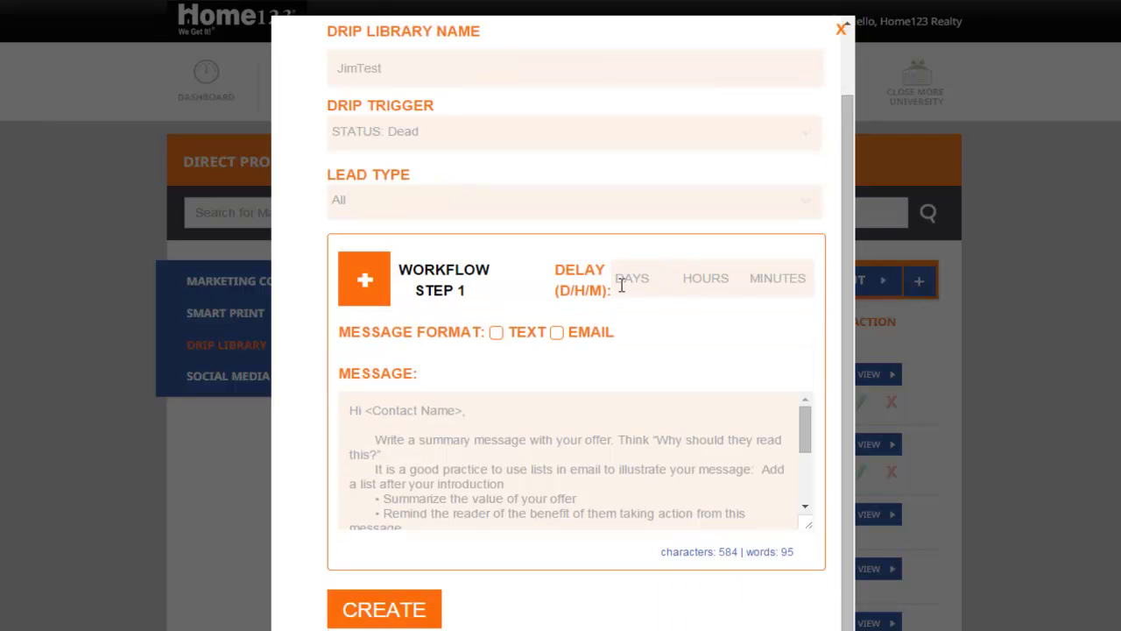
pyautogui.click(773, 281)
pyautogui.click(728, 344)
pyautogui.click(495, 333)
pyautogui.click(557, 333)
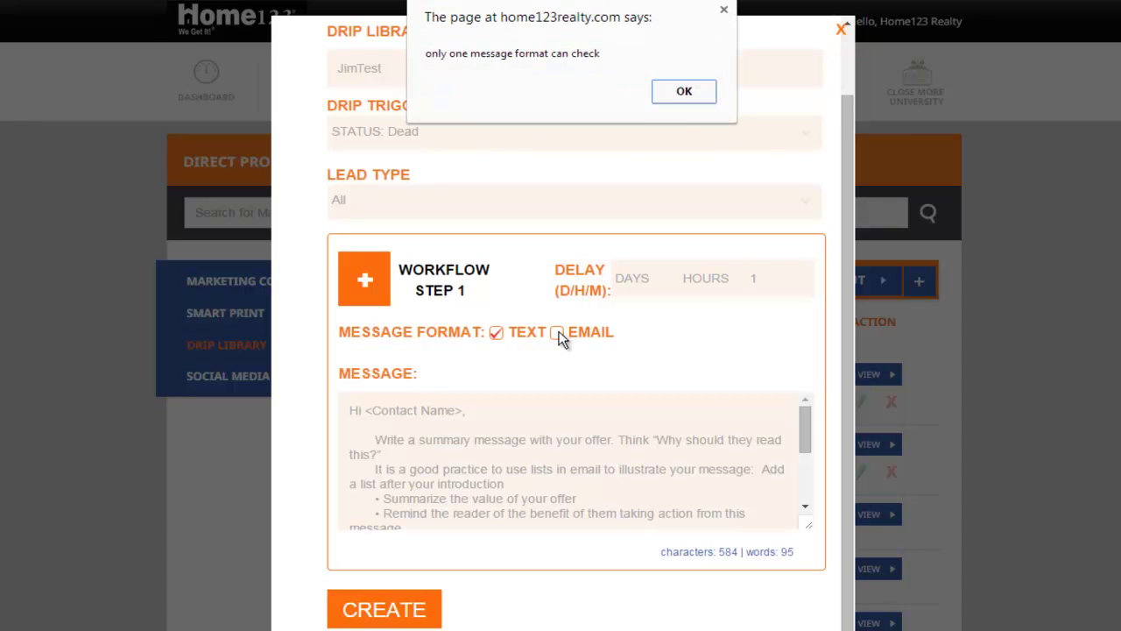
pyautogui.click(696, 93)
pyautogui.click(496, 335)
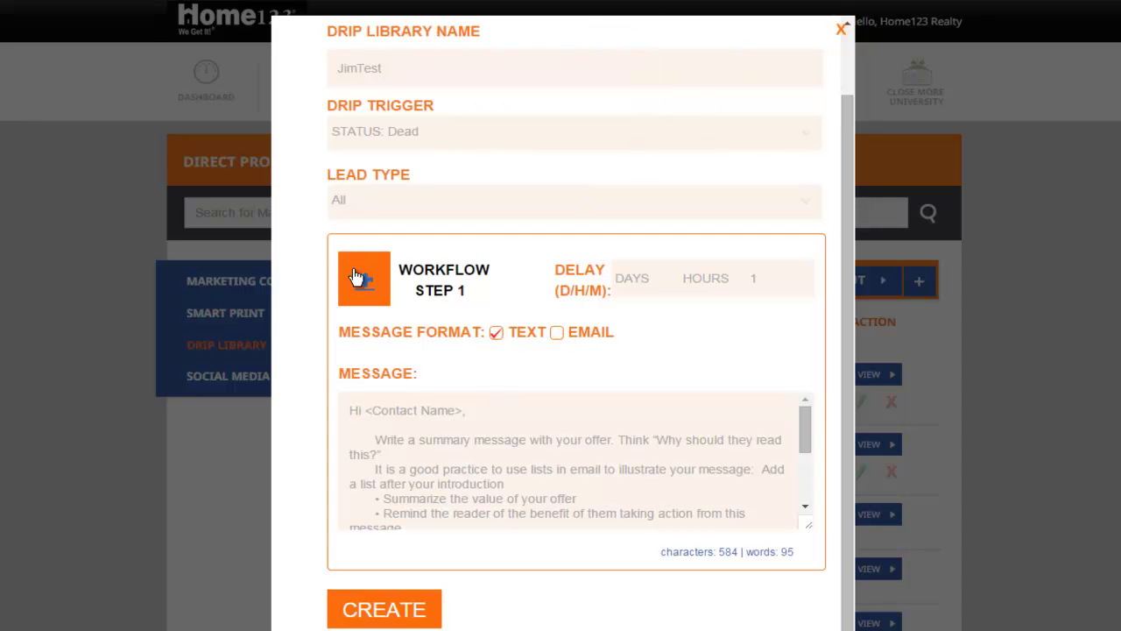
# Step: Replace the step 1 template message with 'This is a test text.'
pyautogui.click(460, 465)
pyautogui.scroll(-3, 434, 438)
pyautogui.moveTo(433, 513); pyautogui.dragTo(329, 438)
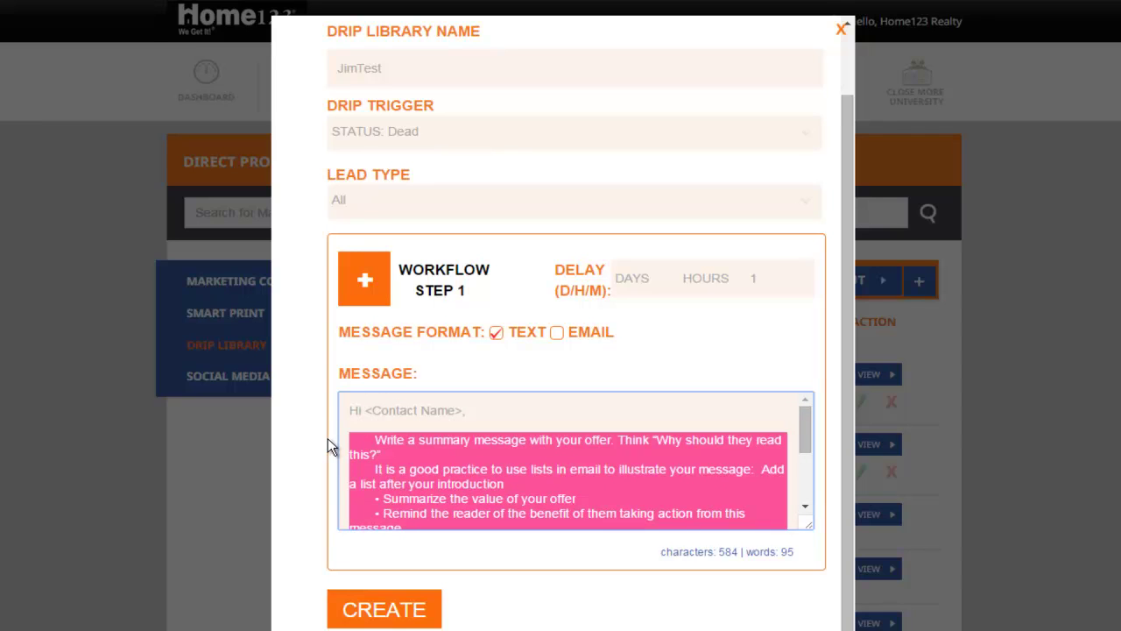
pyautogui.write('This is a test text.')
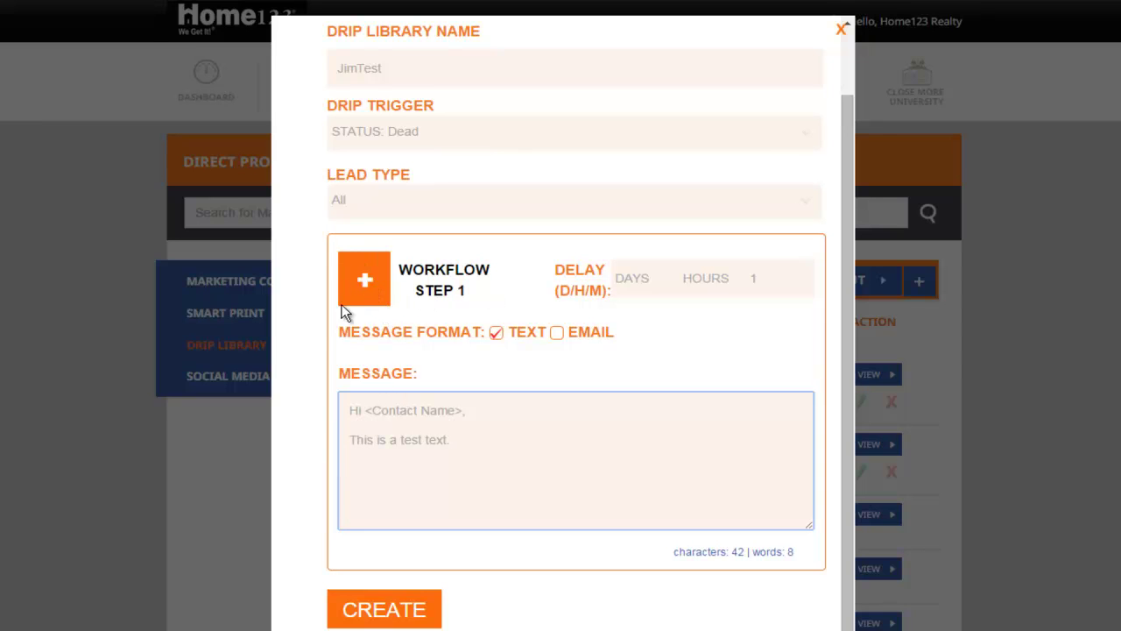
# Step: Add workflow step 2 as an email after 1 minute with subject 'This is a test email'
pyautogui.click(383, 291)
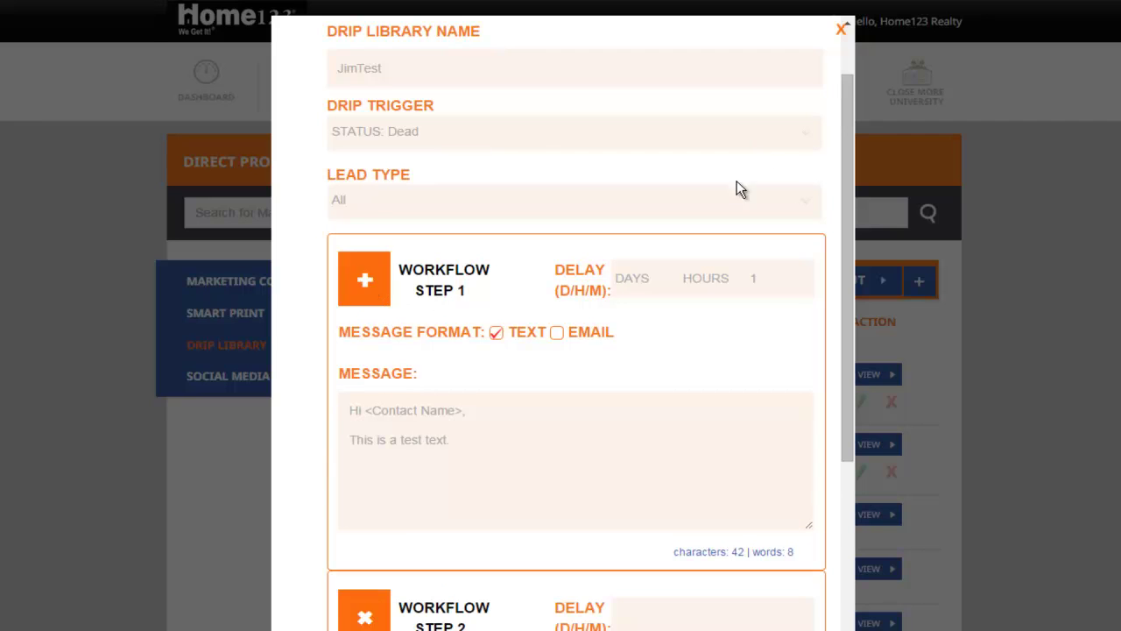
pyautogui.moveTo(848, 107); pyautogui.dragTo(833, 303)
pyautogui.click(794, 287)
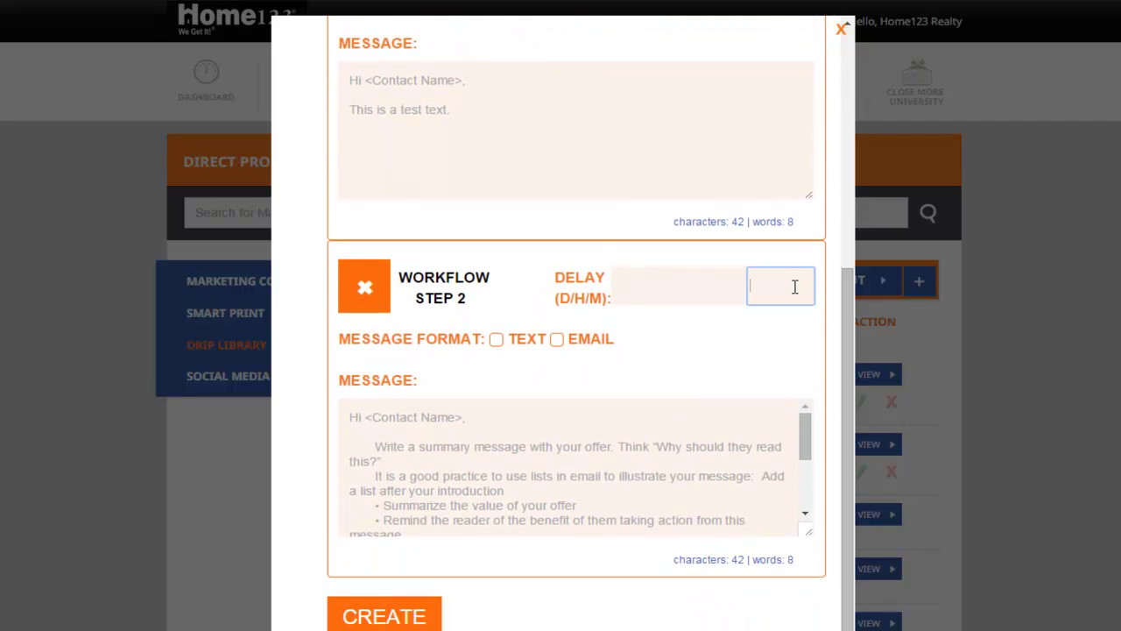
pyautogui.write('1')
pyautogui.click(557, 340)
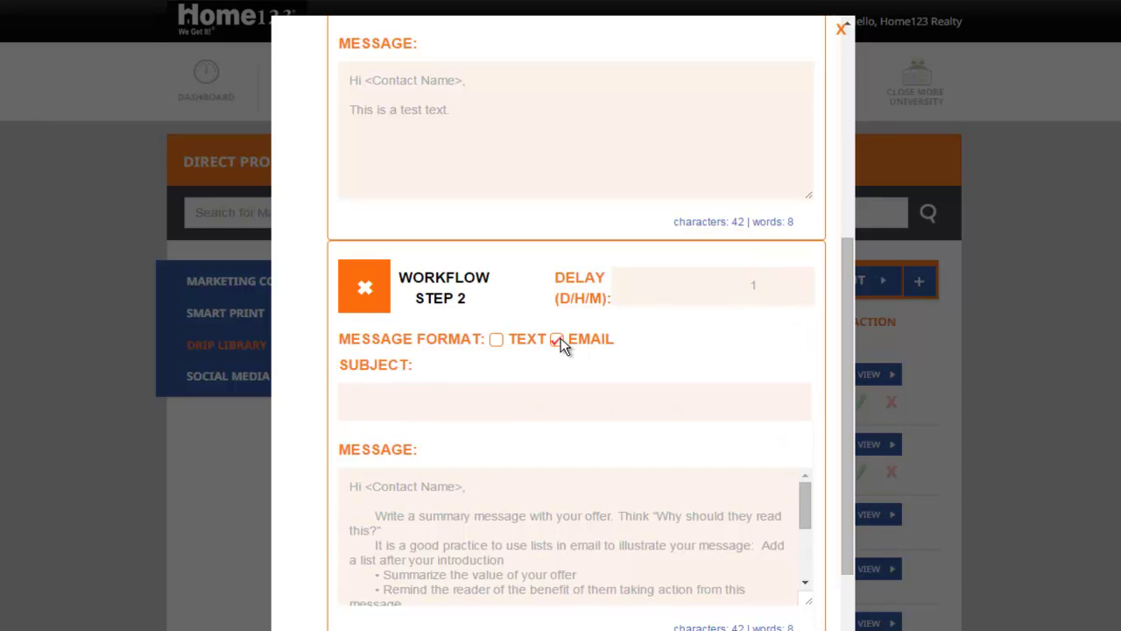
pyautogui.click(433, 400)
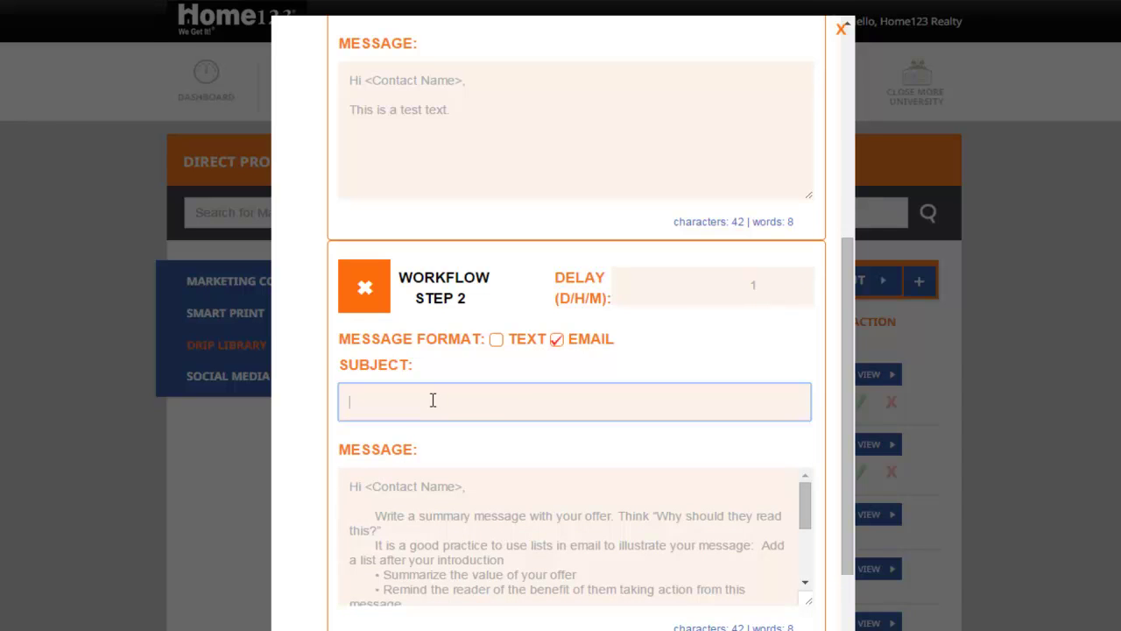
pyautogui.write('This is a test em')
# Step: Replace the step 2 email body with 'Email test'
pyautogui.scroll(-1, 433, 400)
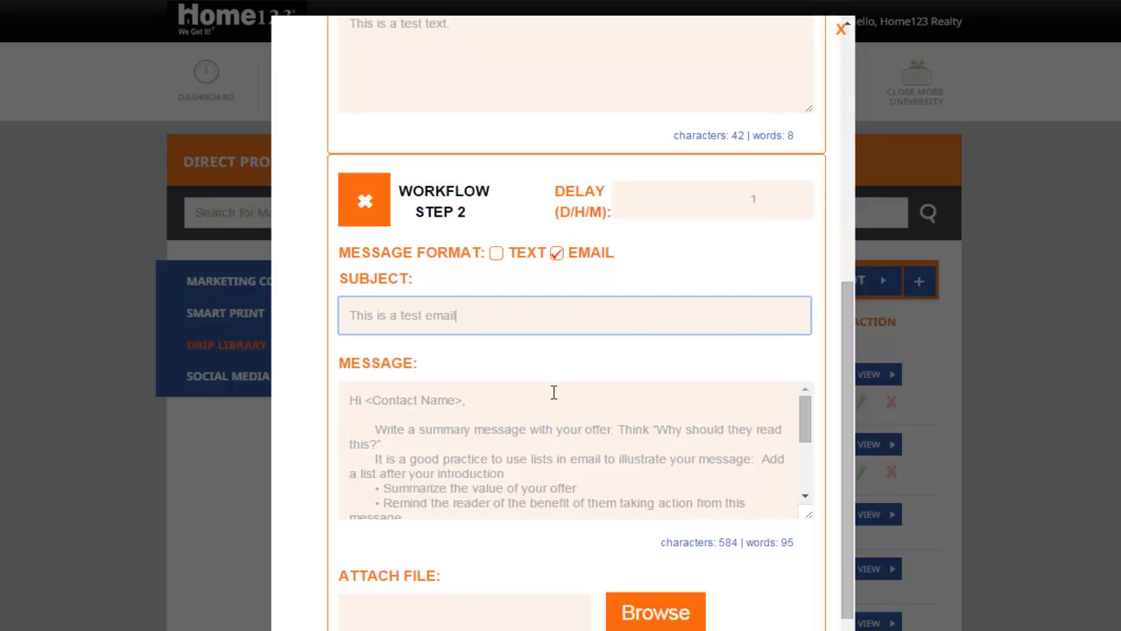
pyautogui.scroll(-1, 570, 411)
pyautogui.moveTo(588, 514); pyautogui.dragTo(302, 433)
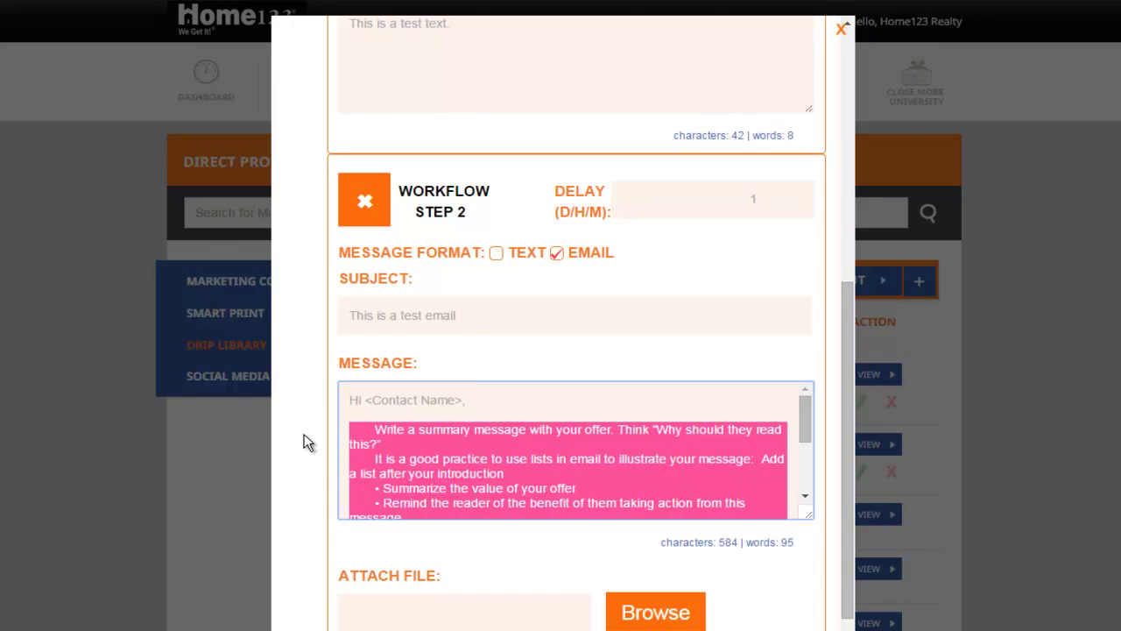
pyautogui.write('Email')
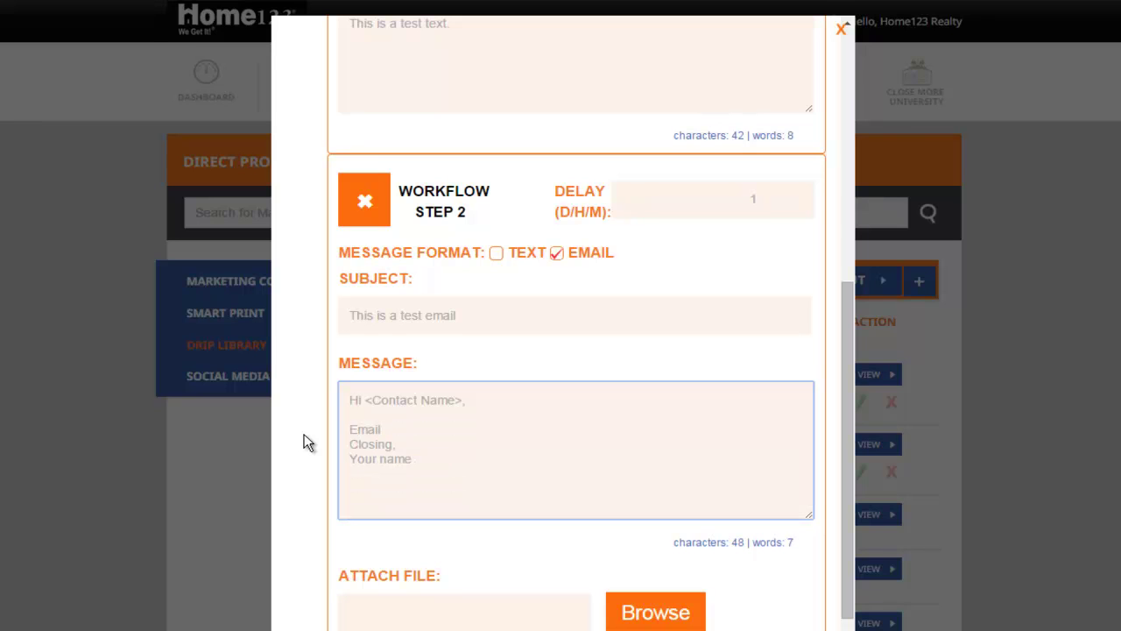
pyautogui.write(' test')
pyautogui.press('Return')
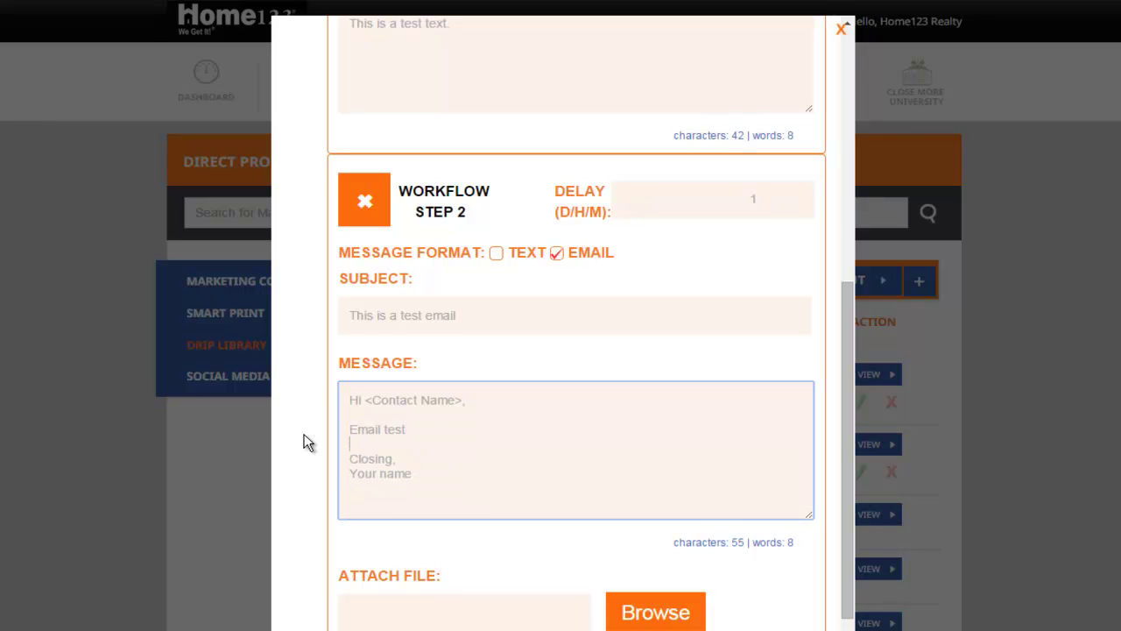
pyautogui.scroll(-1, 481, 421)
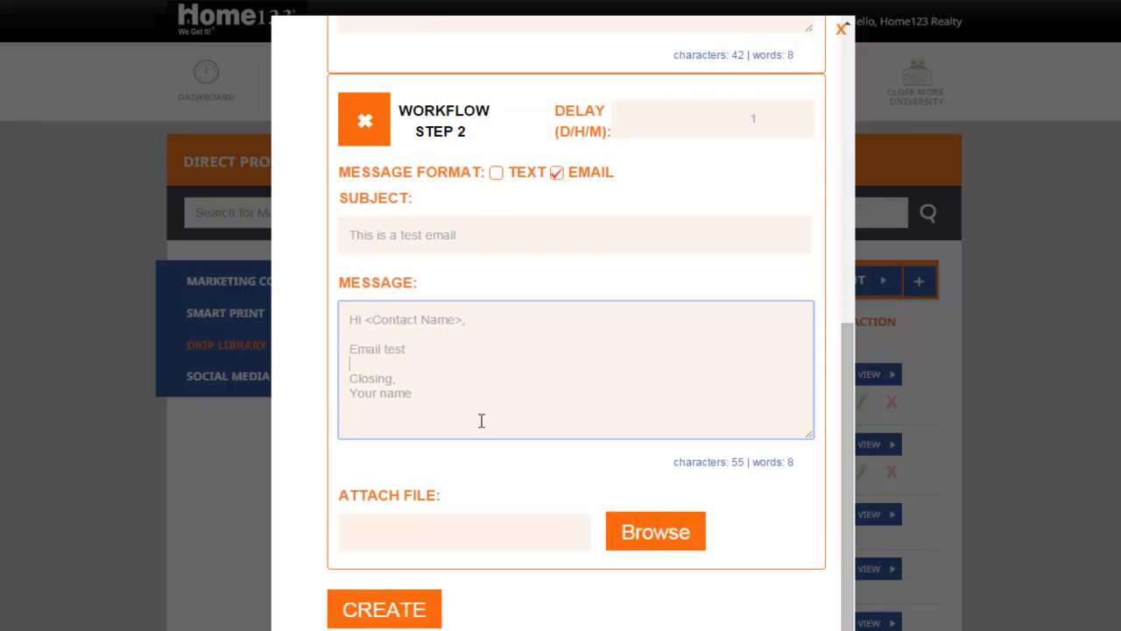
pyautogui.scroll(4, 416, 421)
pyautogui.scroll(-4, 421, 400)
pyautogui.click(555, 445)
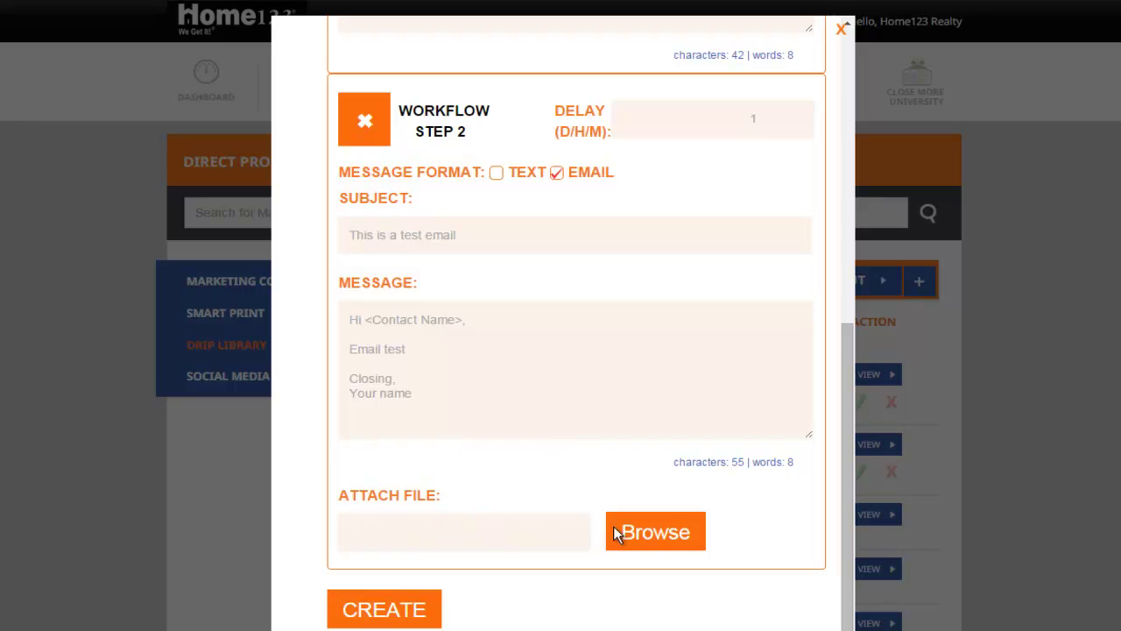
# Step: Attach 'Drawing 2 syllabus' to the email step and save the JimTest campaign with CREATE
pyautogui.click(655, 530)
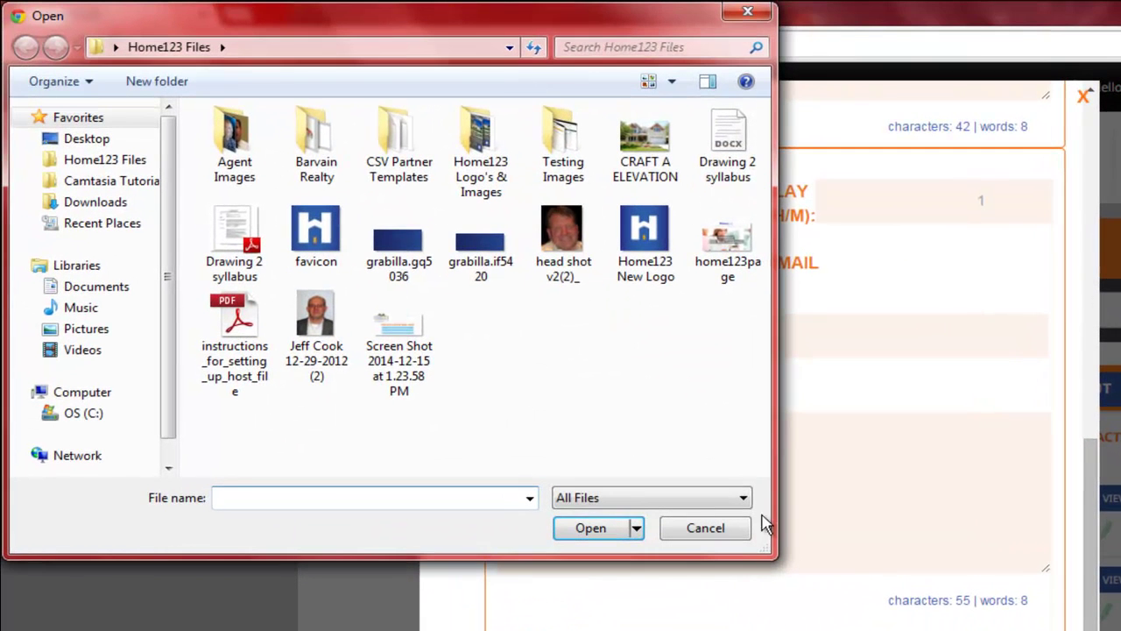
pyautogui.click(234, 235)
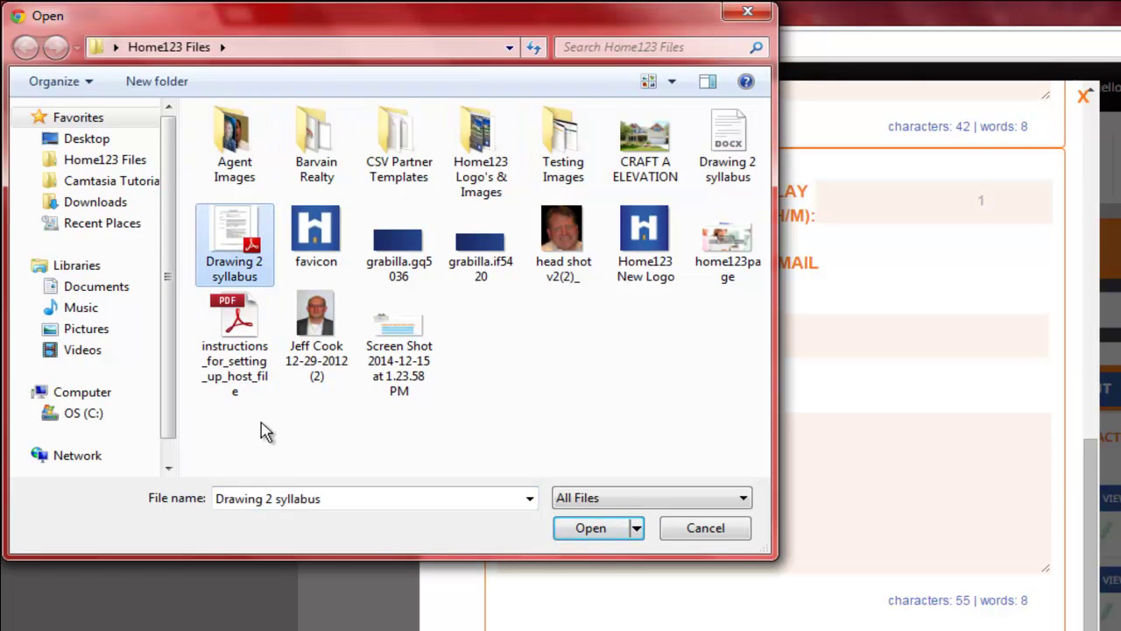
pyautogui.click(602, 530)
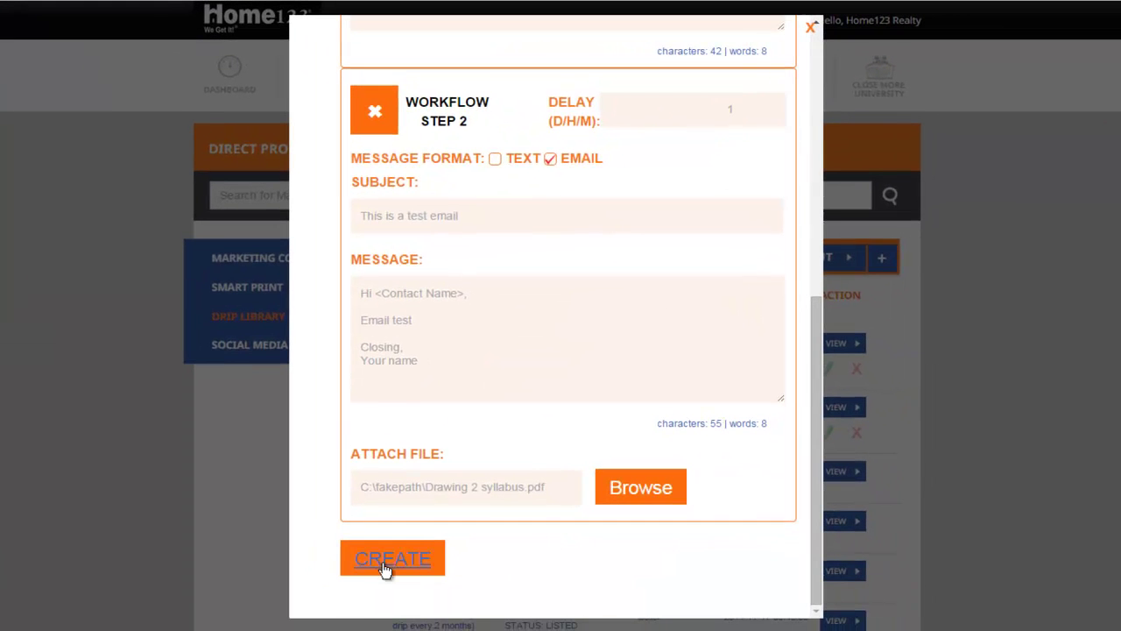
pyautogui.click(399, 560)
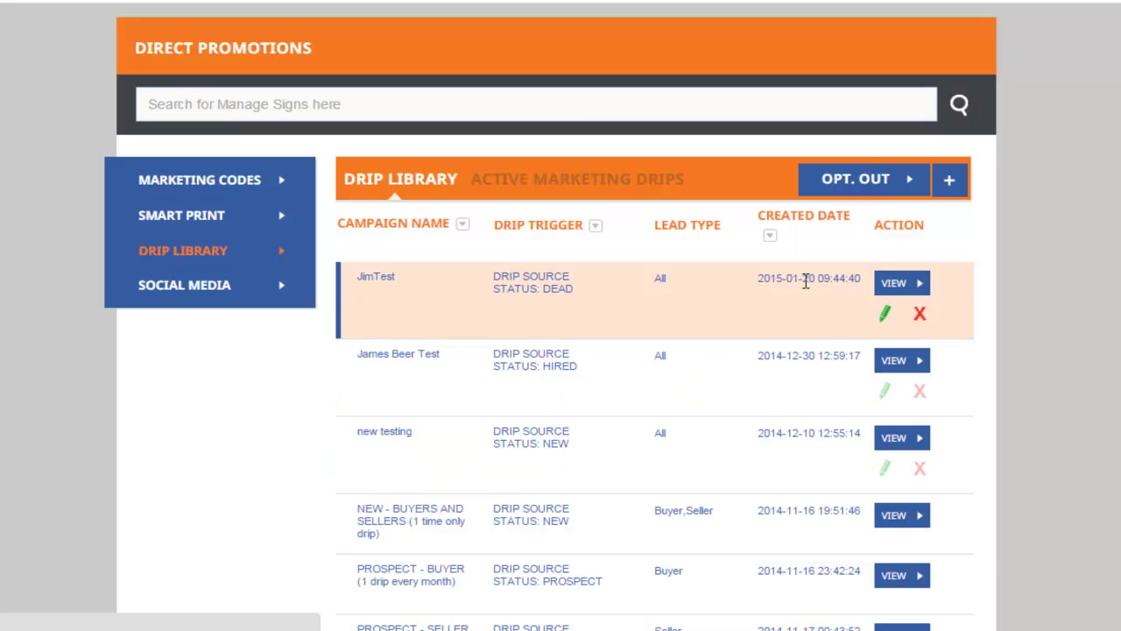
pyautogui.click(901, 283)
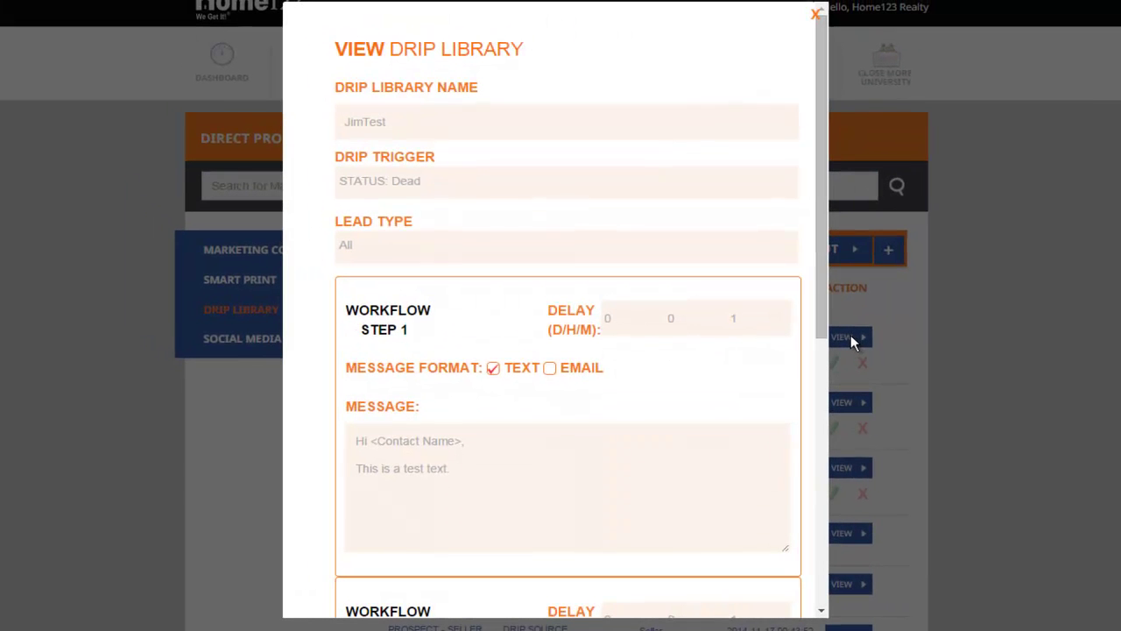
pyautogui.moveTo(827, 216); pyautogui.dragTo(804, 501)
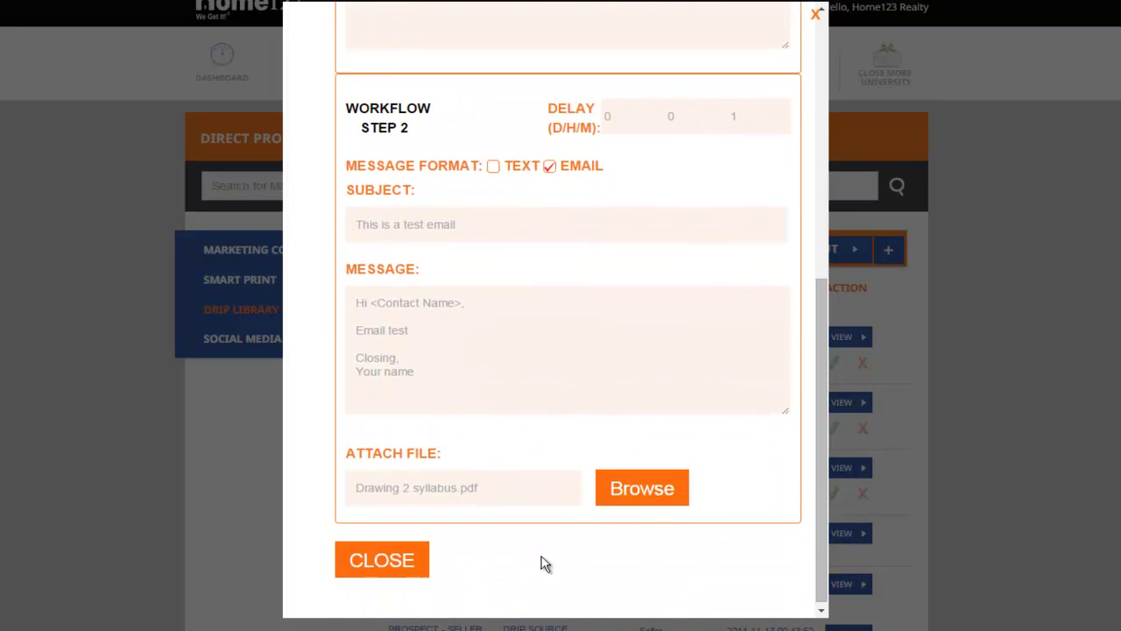
pyautogui.click(369, 558)
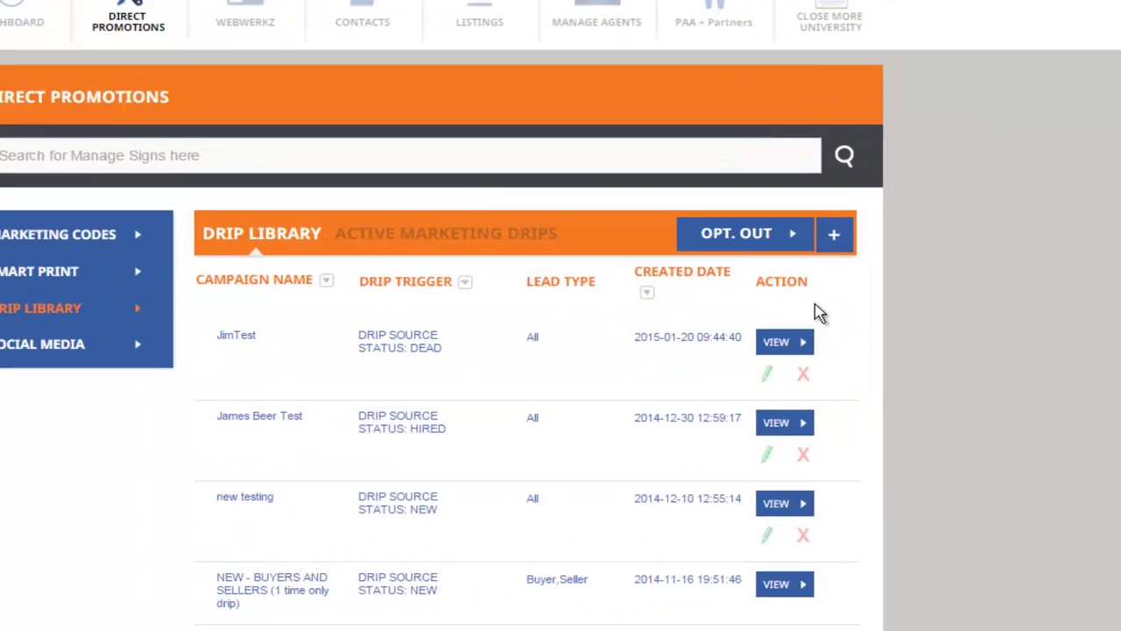
# Step: Edit JimTest and append '2' so the step 1 text ends with 'Test 2'
pyautogui.click(786, 371)
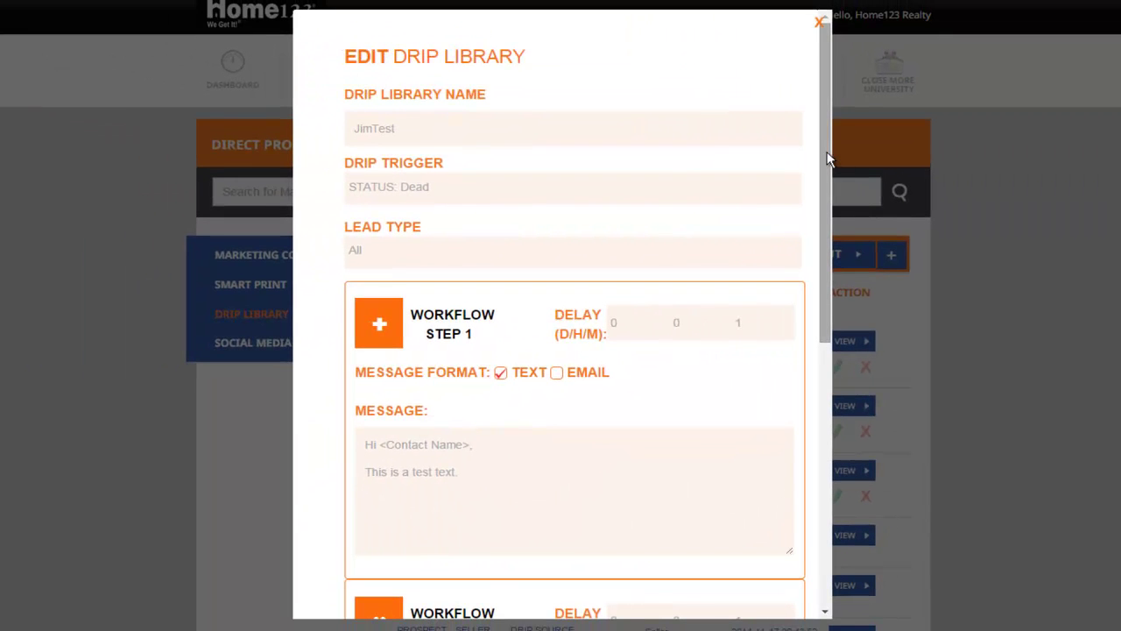
pyautogui.moveTo(827, 158); pyautogui.dragTo(826, 239)
pyautogui.click(676, 339)
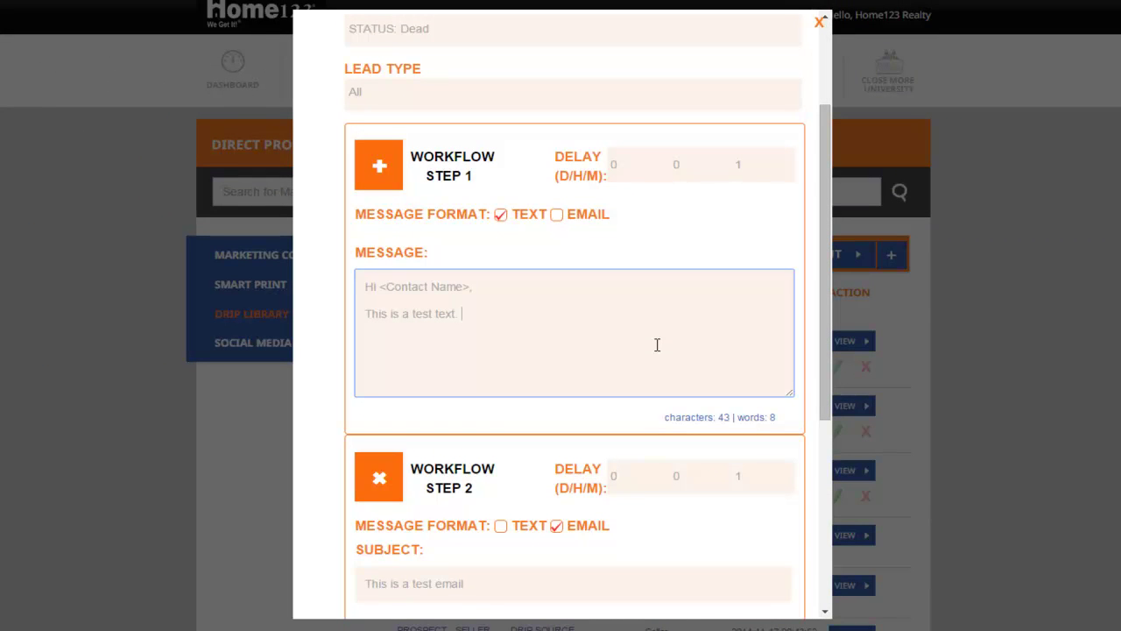
pyautogui.write('2')
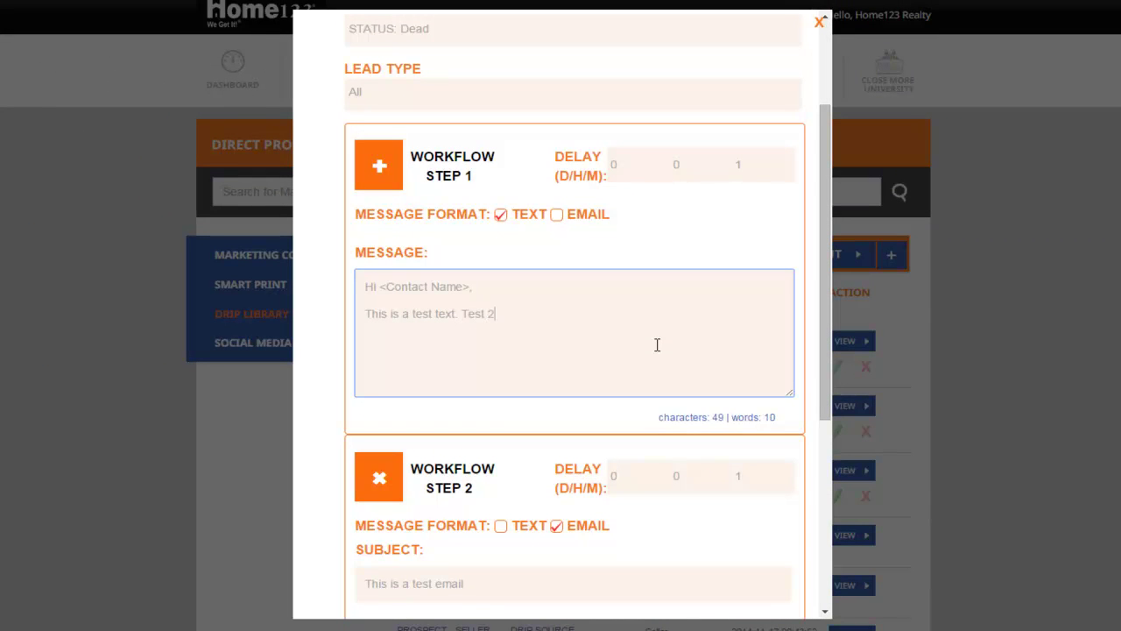
# Step: Change the step 2 email subject to 'This is a test email 2' and save
pyautogui.click(752, 165)
pyautogui.click(792, 99)
pyautogui.moveTo(825, 139); pyautogui.dragTo(796, 315)
pyautogui.click(655, 265)
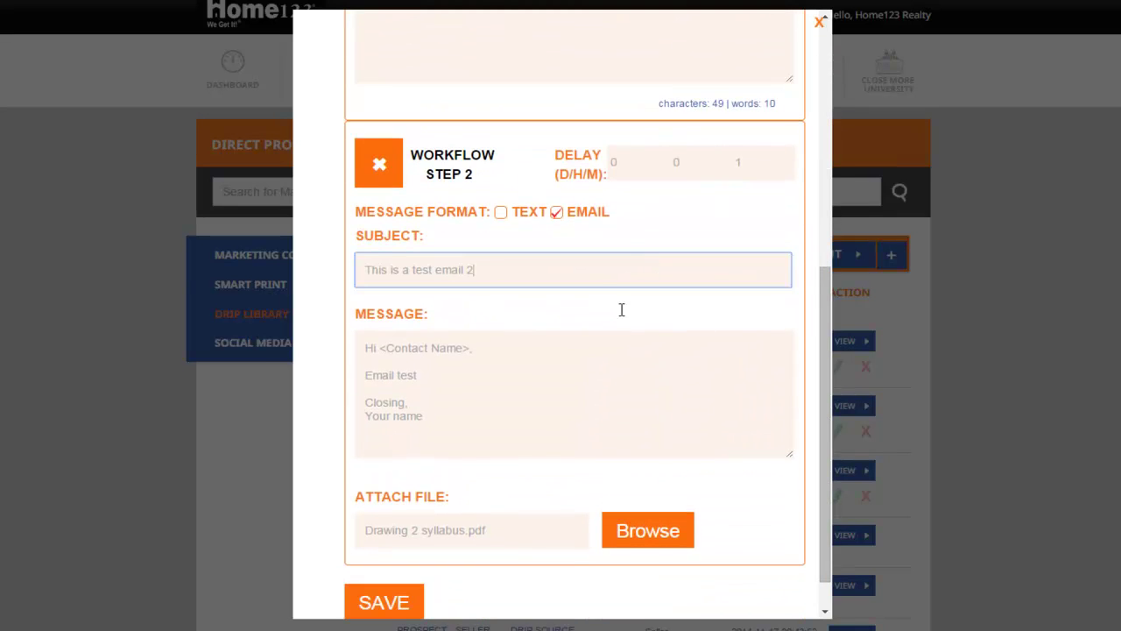
pyautogui.click(613, 385)
pyautogui.scroll(-1, 478, 491)
pyautogui.click(376, 561)
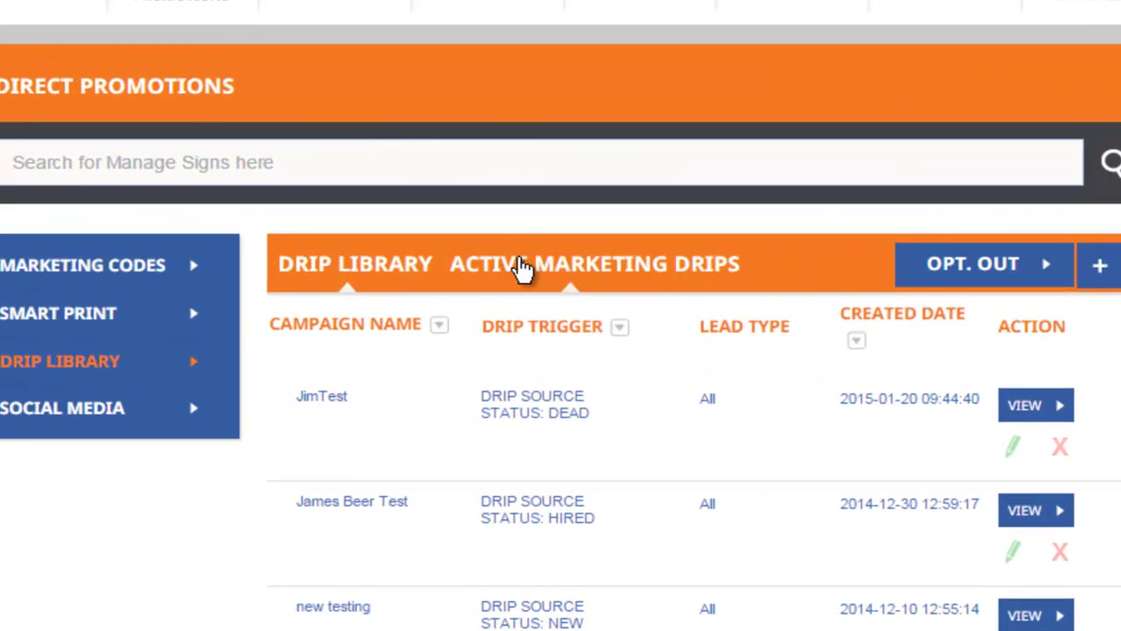
# Step: Add active marketing drip JimTest2 using campaign STATUS:DEAD [ JimTest ]
pyautogui.click(561, 270)
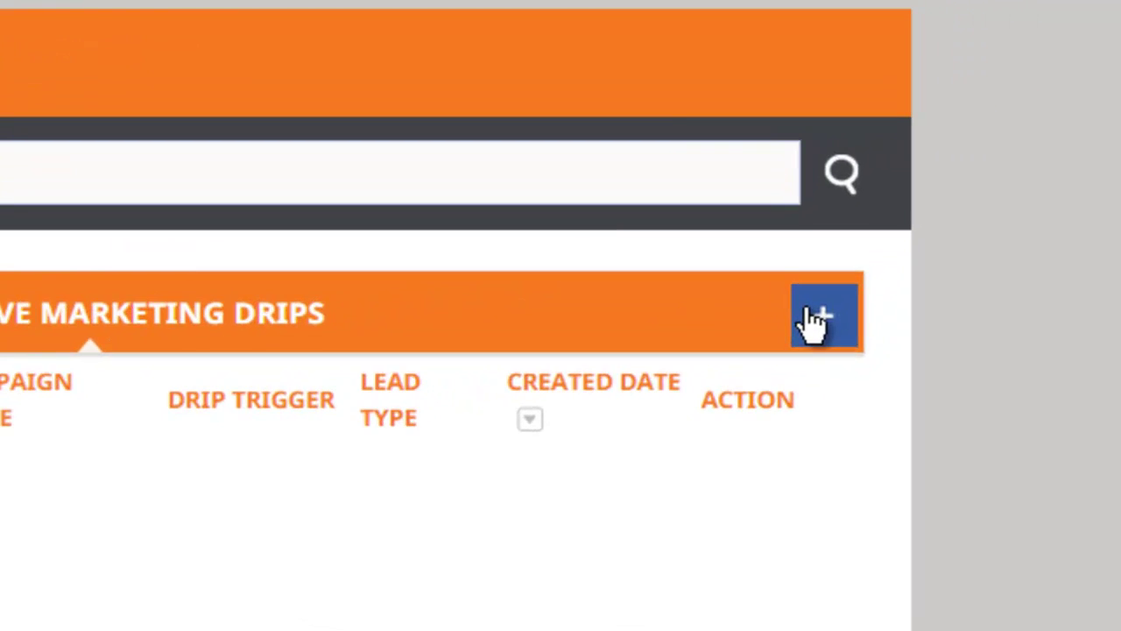
pyautogui.click(992, 193)
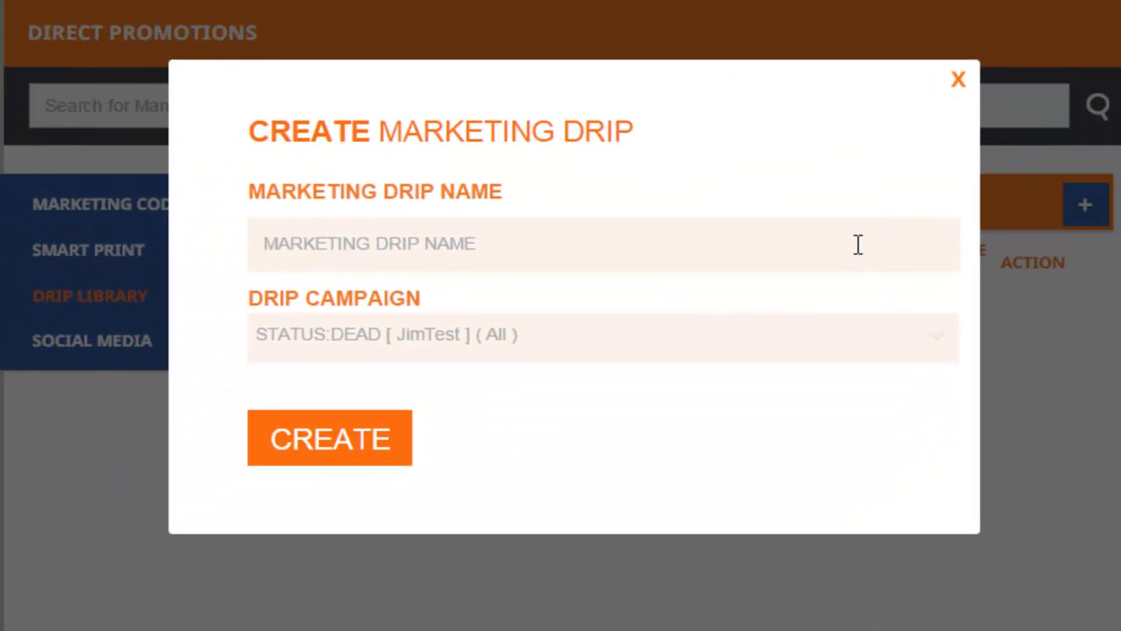
pyautogui.click(858, 245)
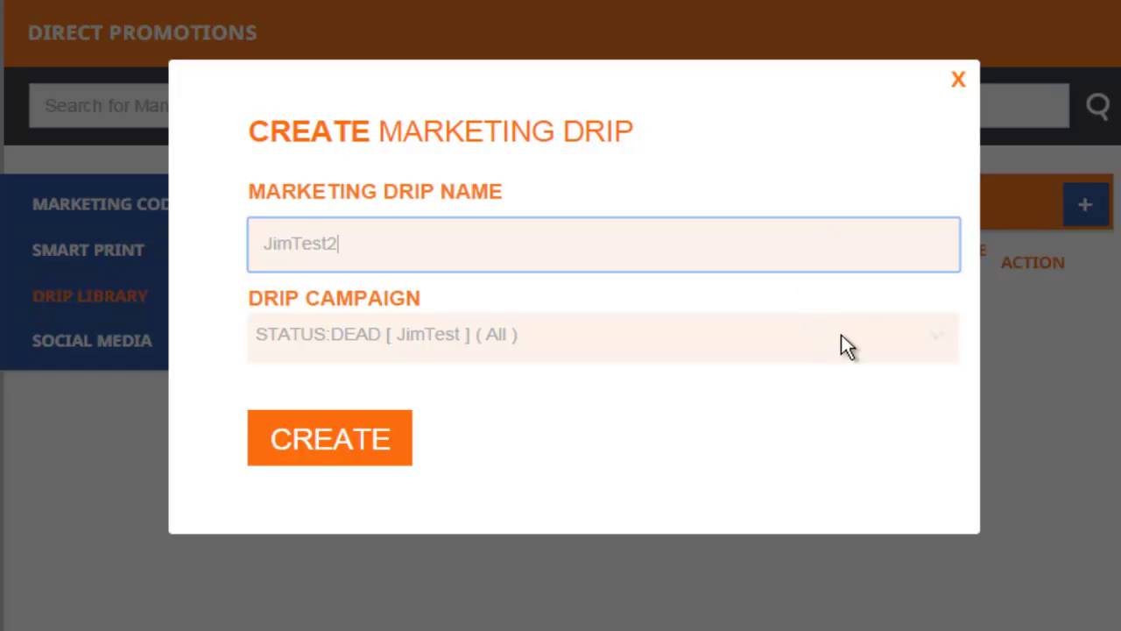
pyautogui.click(939, 346)
pyautogui.scroll(-2, 794, 346)
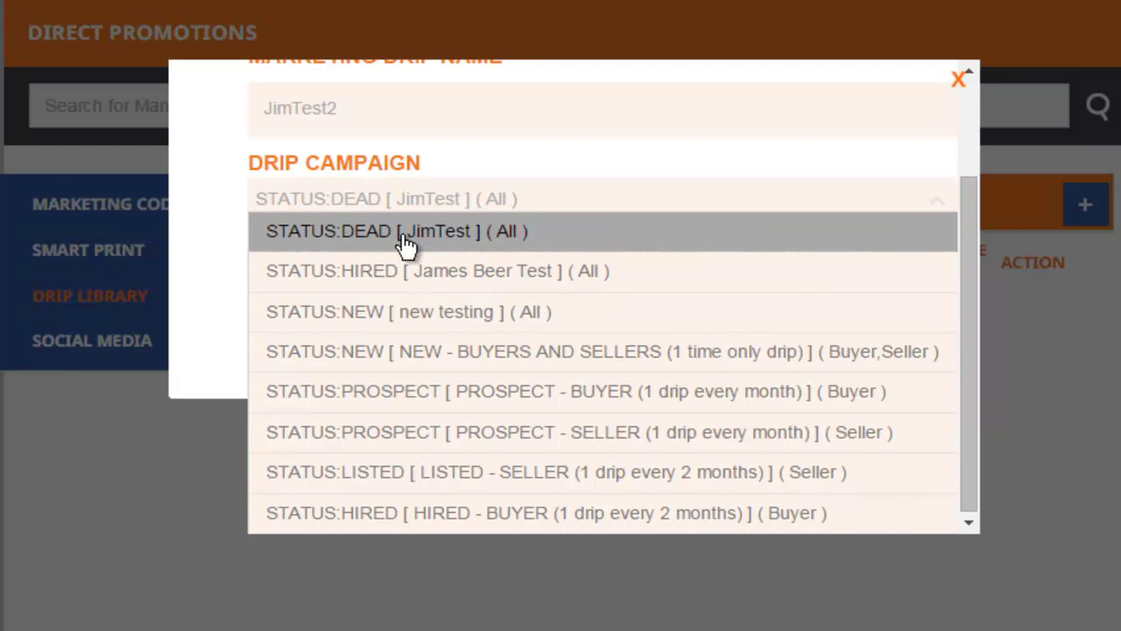
pyautogui.scroll(2, 433, 235)
pyautogui.click(459, 282)
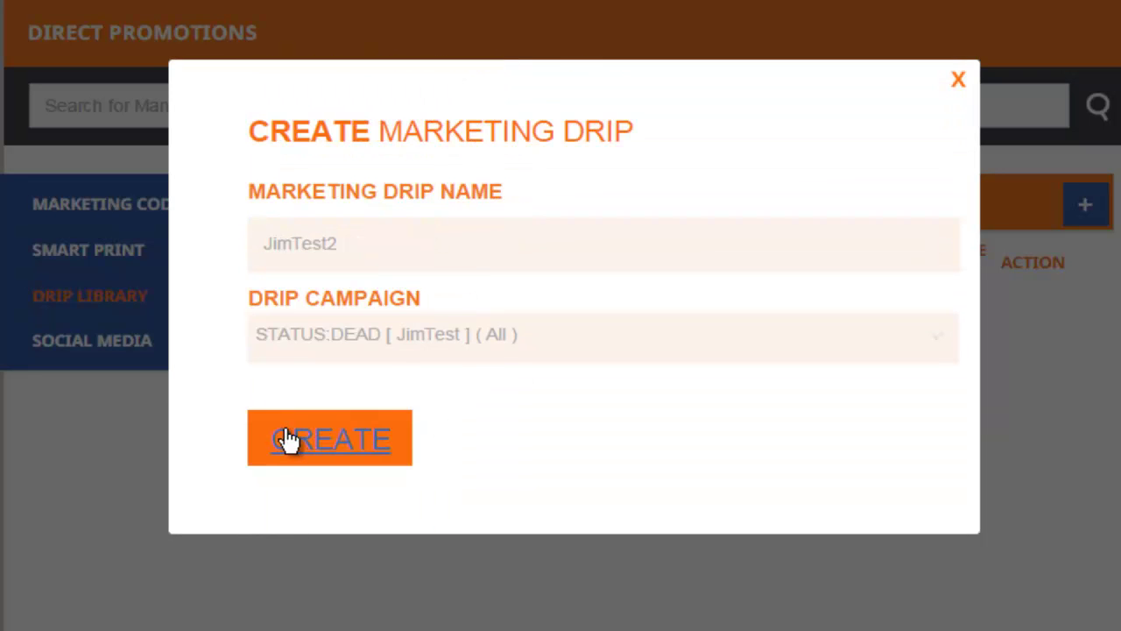
pyautogui.click(335, 433)
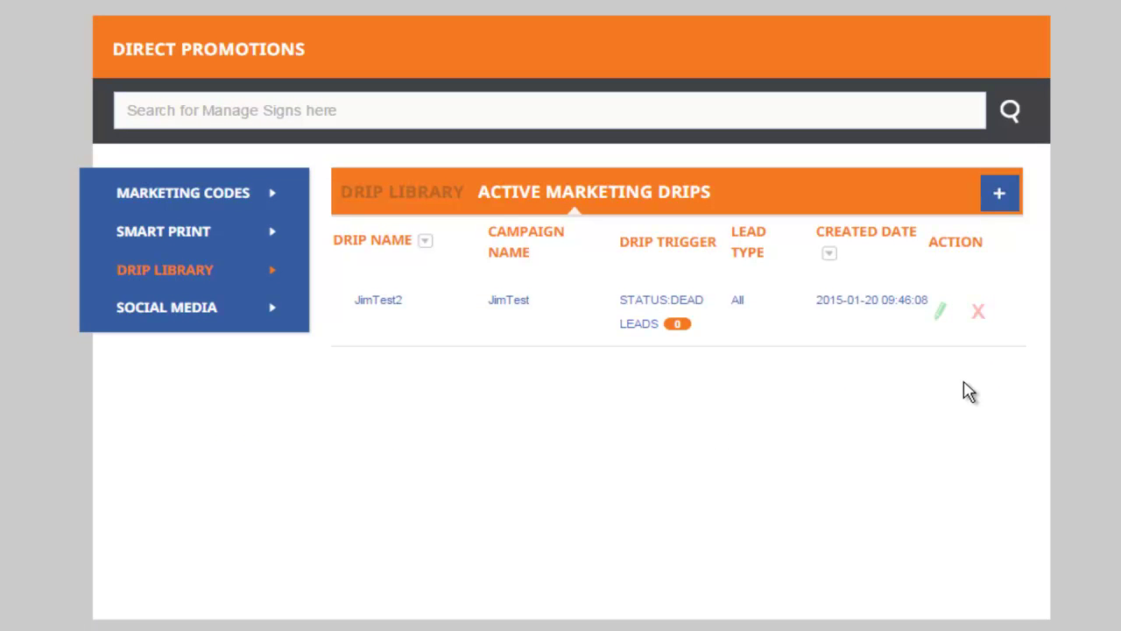
pyautogui.click(679, 325)
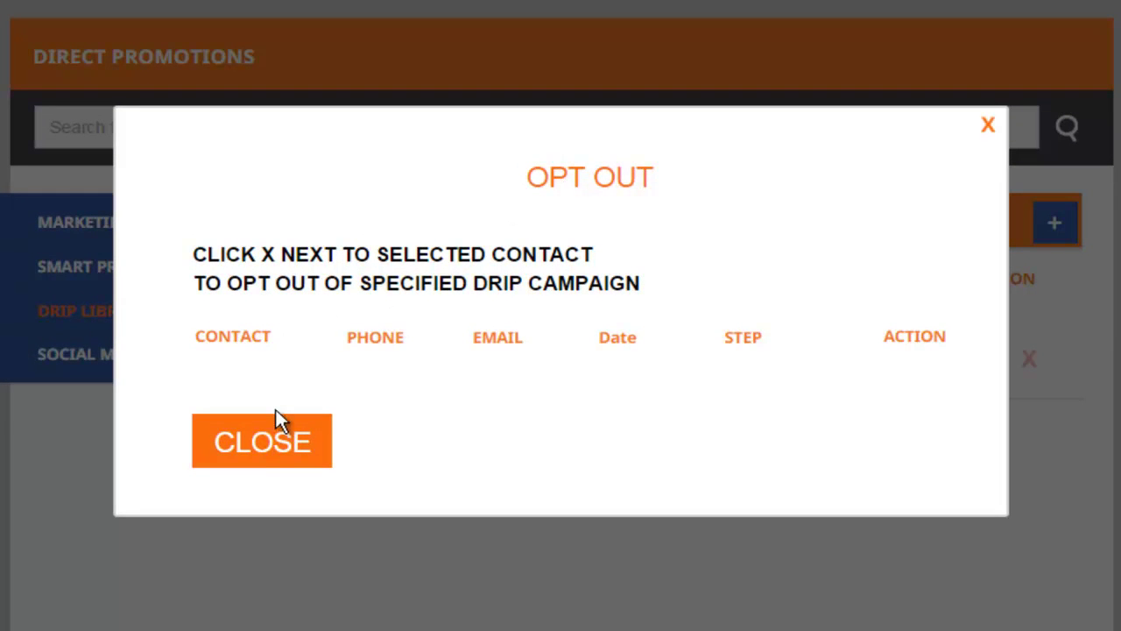
pyautogui.click(268, 449)
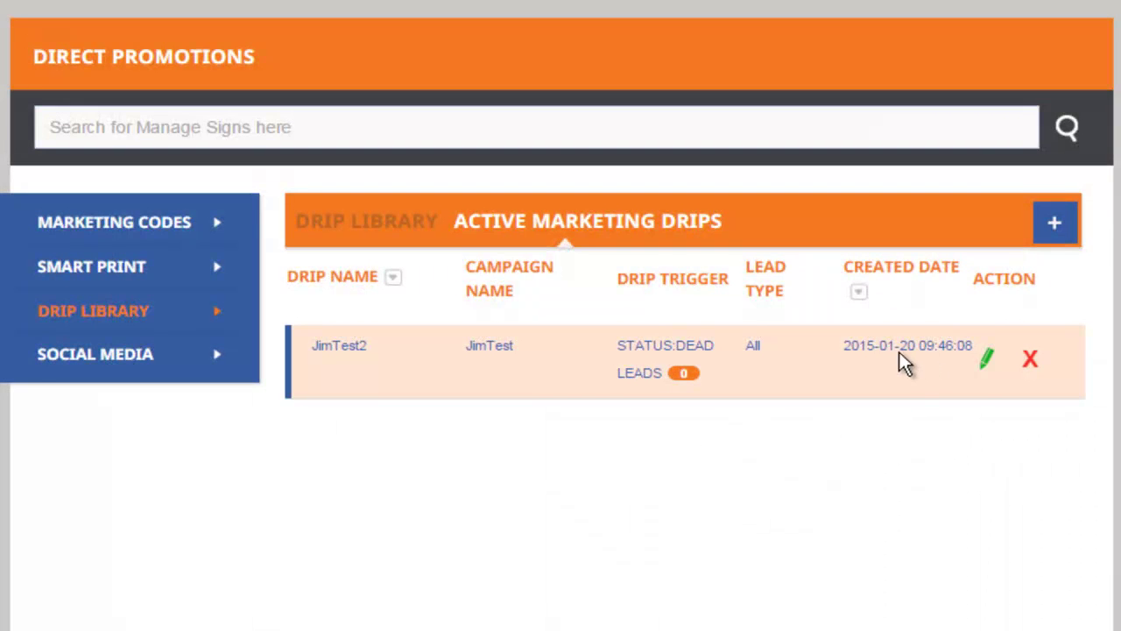
pyautogui.click(987, 358)
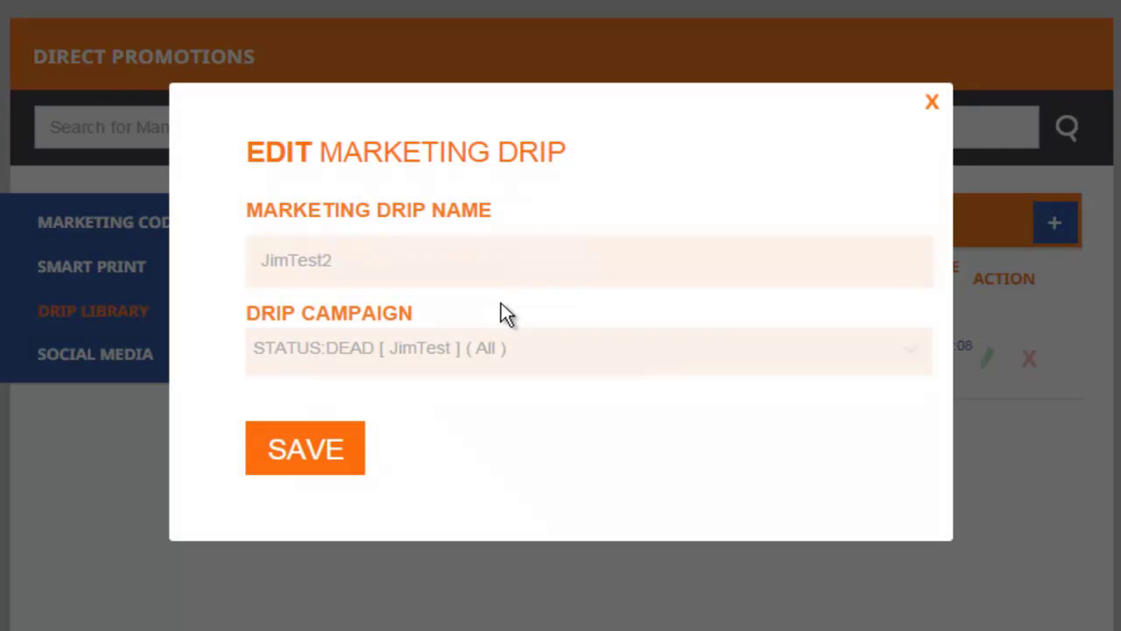
pyautogui.click(918, 355)
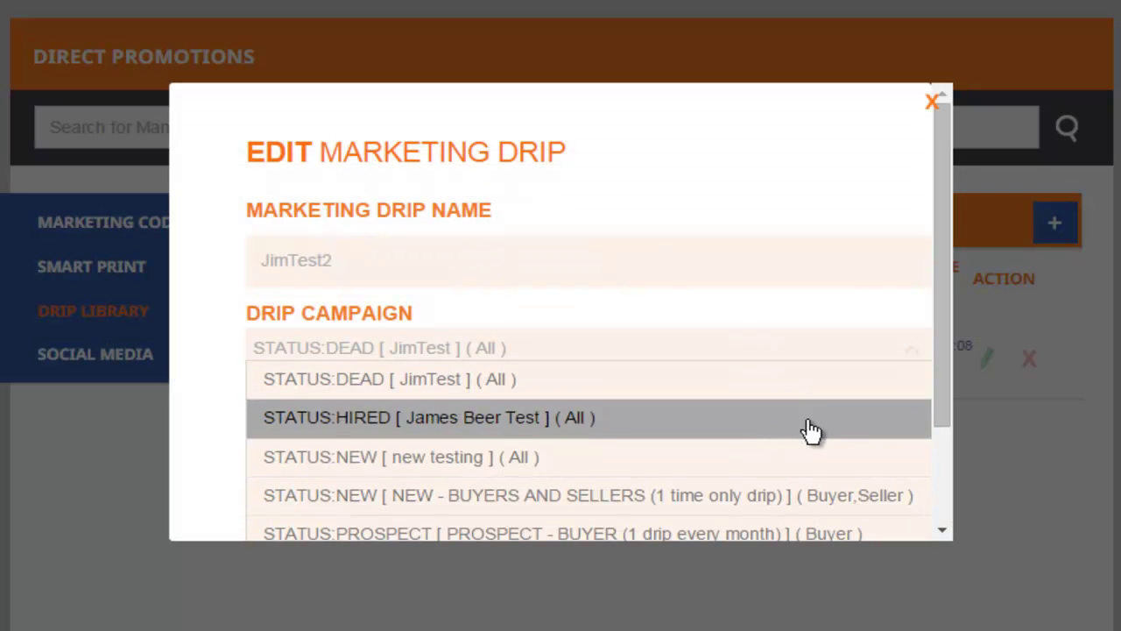
pyautogui.click(1009, 447)
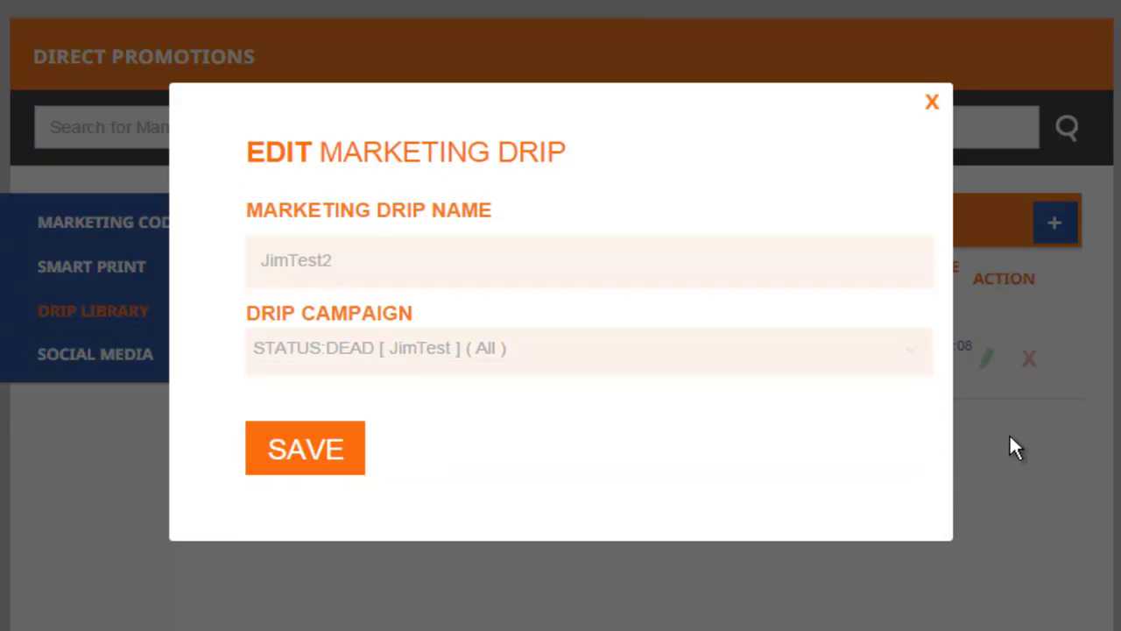
pyautogui.click(933, 103)
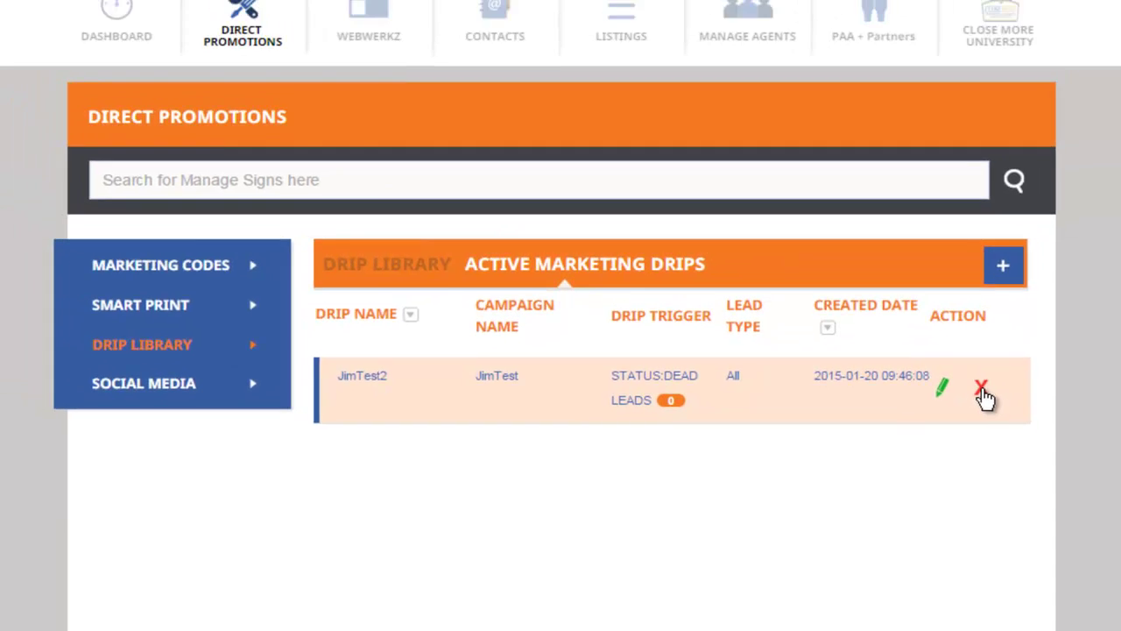
pyautogui.click(1031, 358)
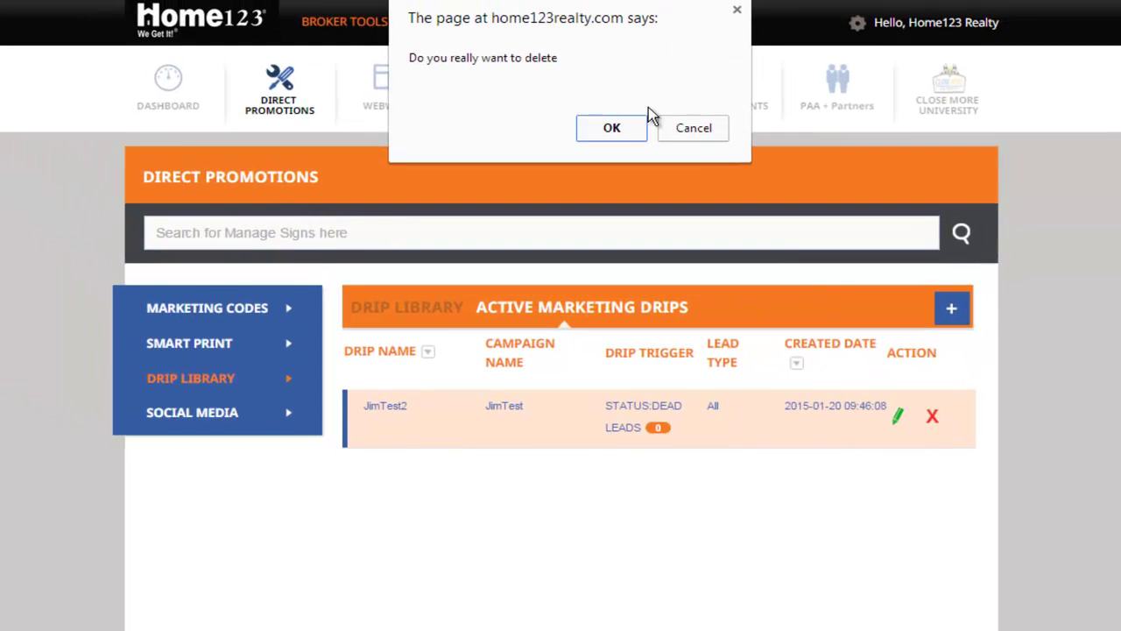
pyautogui.click(706, 132)
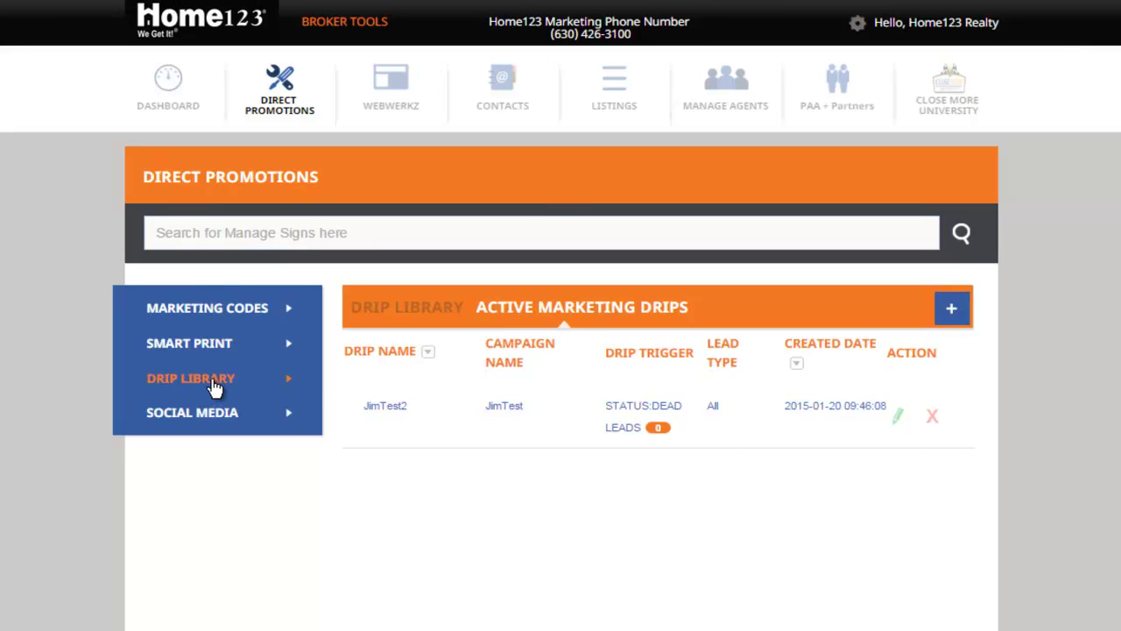
# Step: Review the Drip Library and Active Marketing Drips lists, then sign out from the gear menu
pyautogui.click(366, 308)
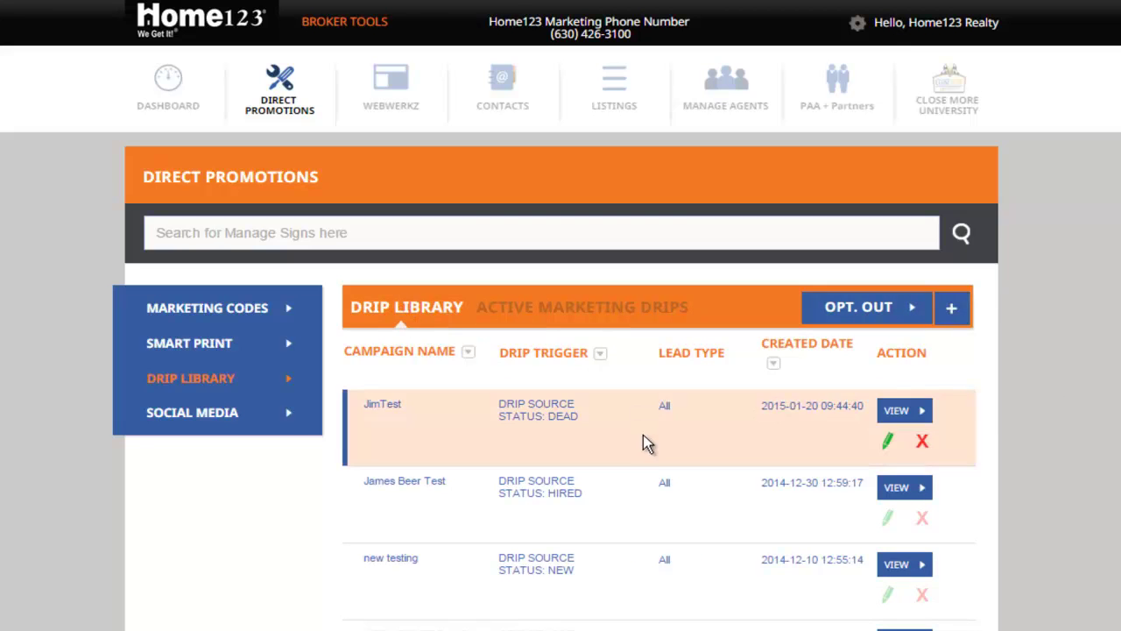
pyautogui.click(602, 309)
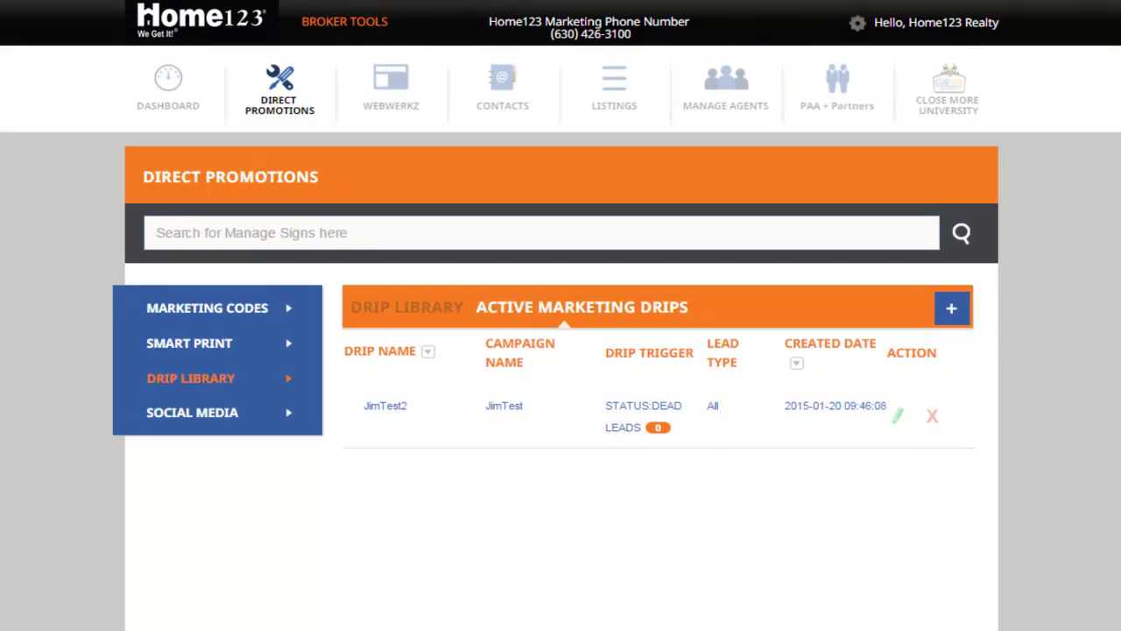
pyautogui.click(920, 19)
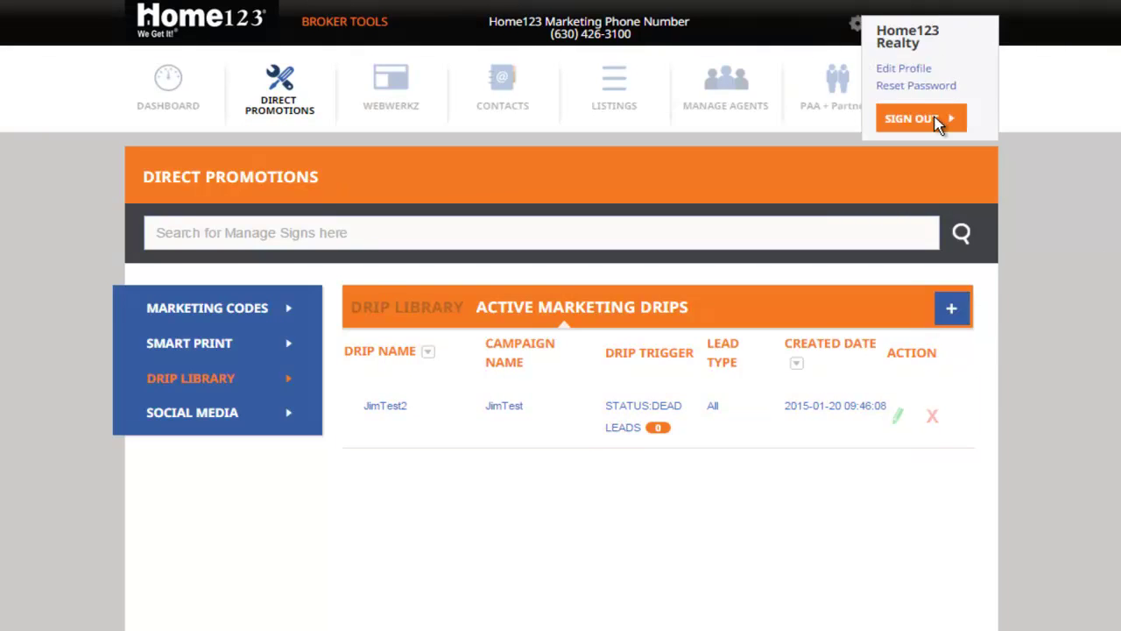
pyautogui.click(936, 120)
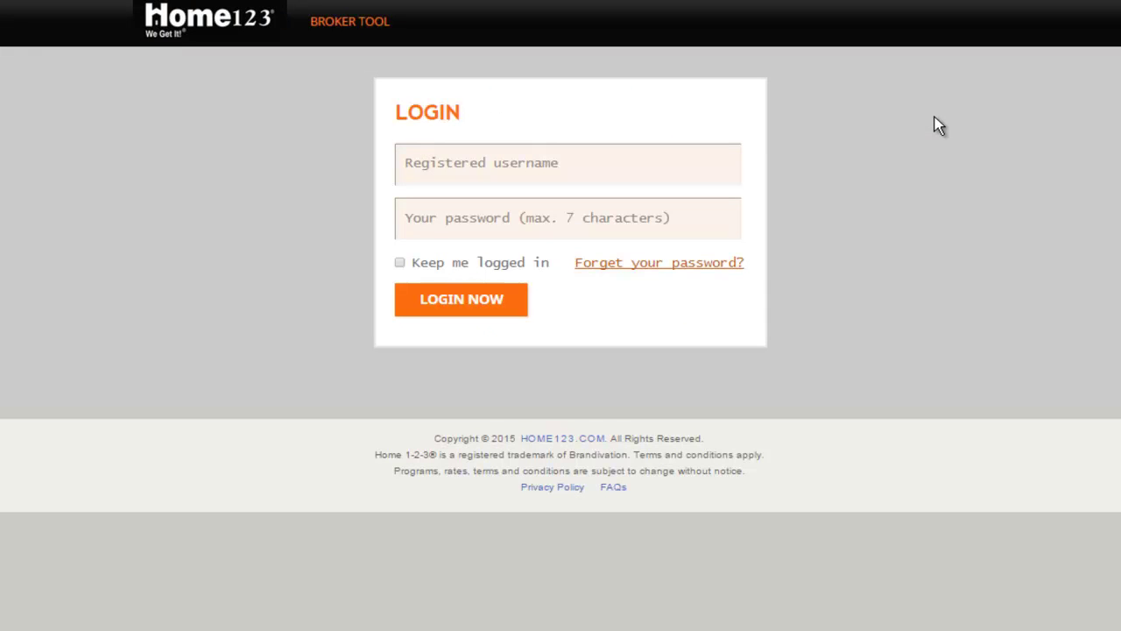